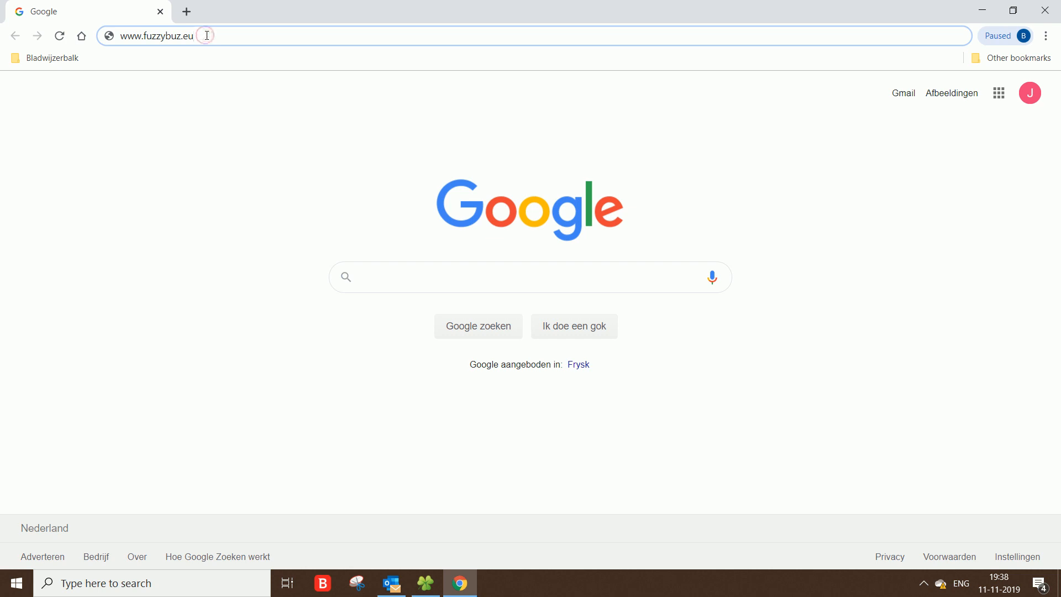
{"action": "key", "text": "Return"}
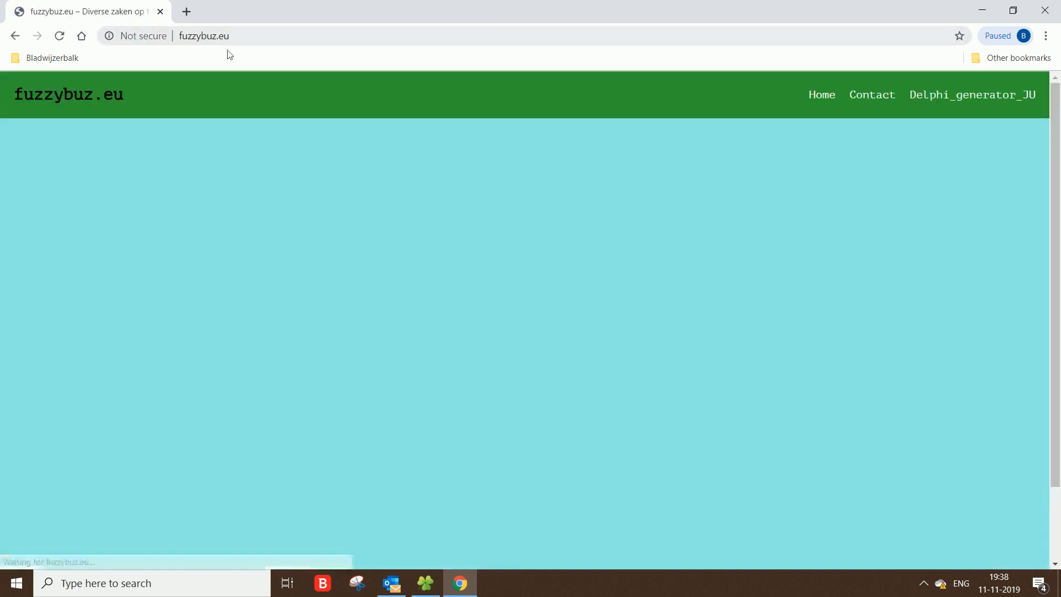
{"action": "left_click", "coordinate": [931, 99]}
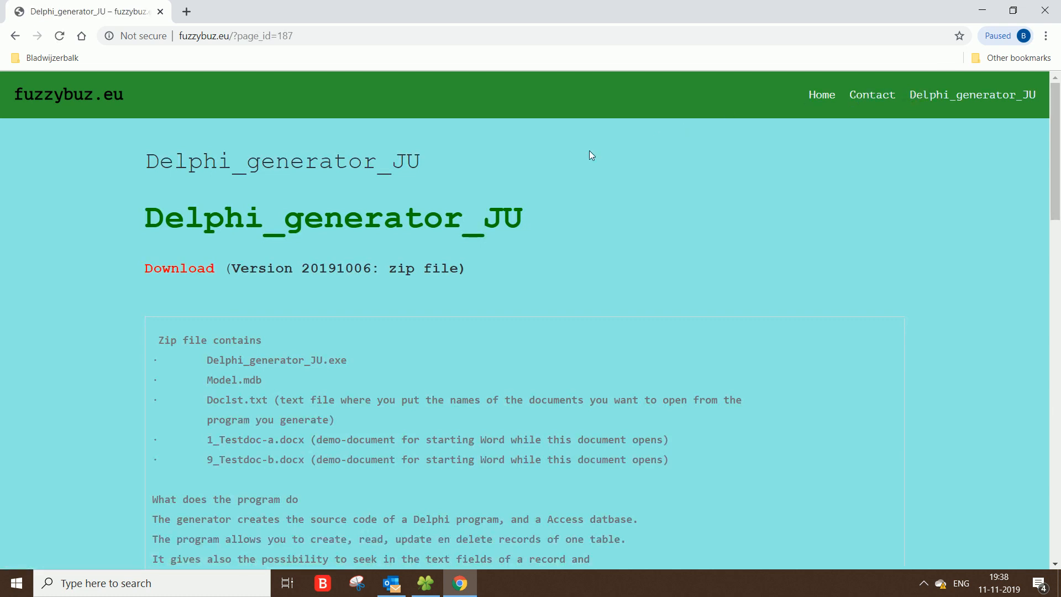
Step: Download the Delphi_generator_JU zip file and open it
{"action": "left_click", "coordinate": [191, 271]}
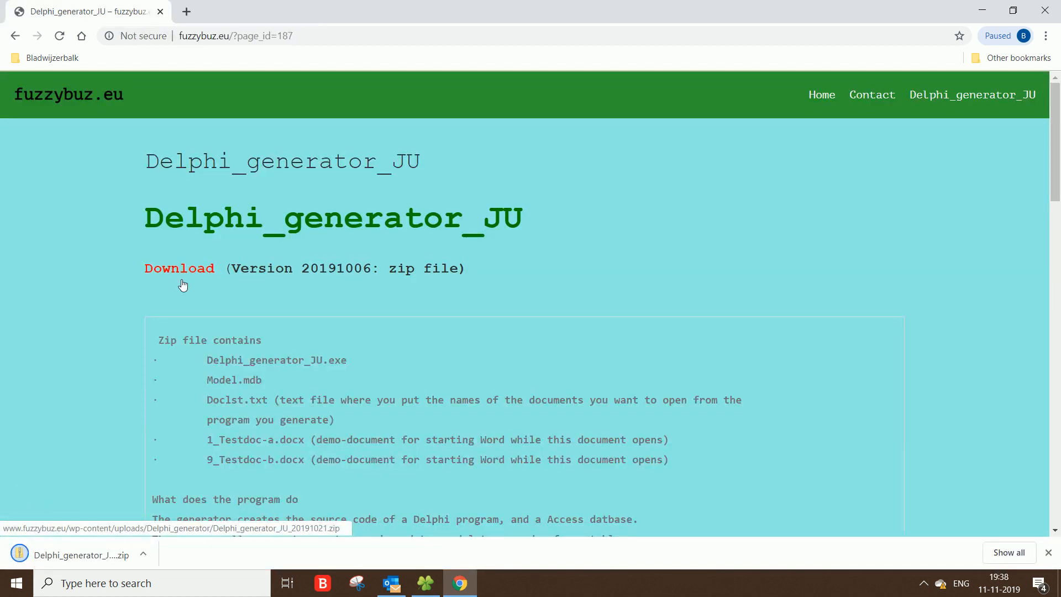
{"action": "left_click", "coordinate": [69, 555]}
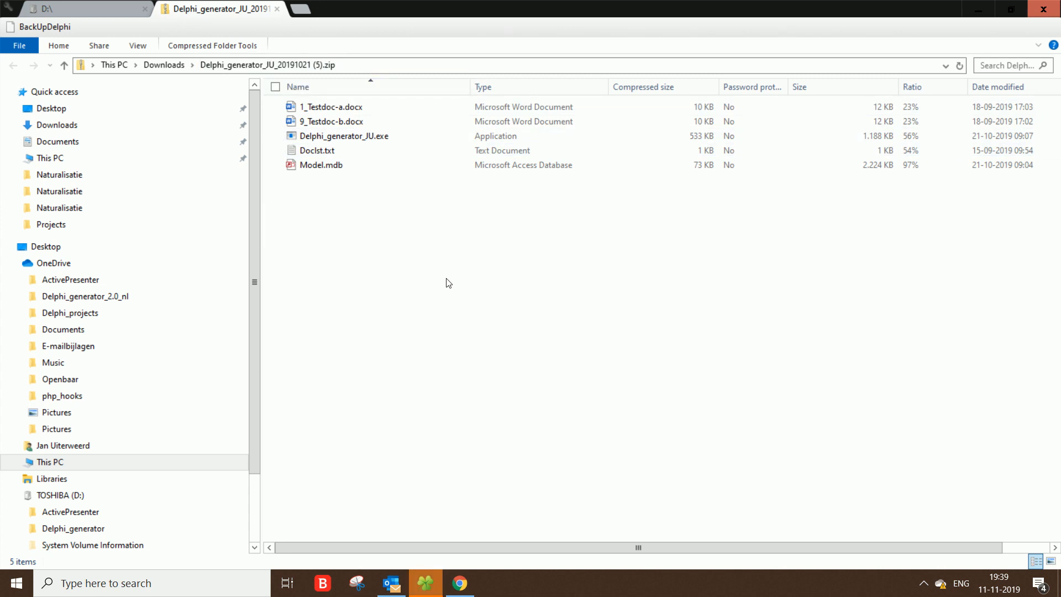
Step: Copy all files from the zip into the D:\Delphi_generator folder
{"action": "key", "text": "ctrl+a"}
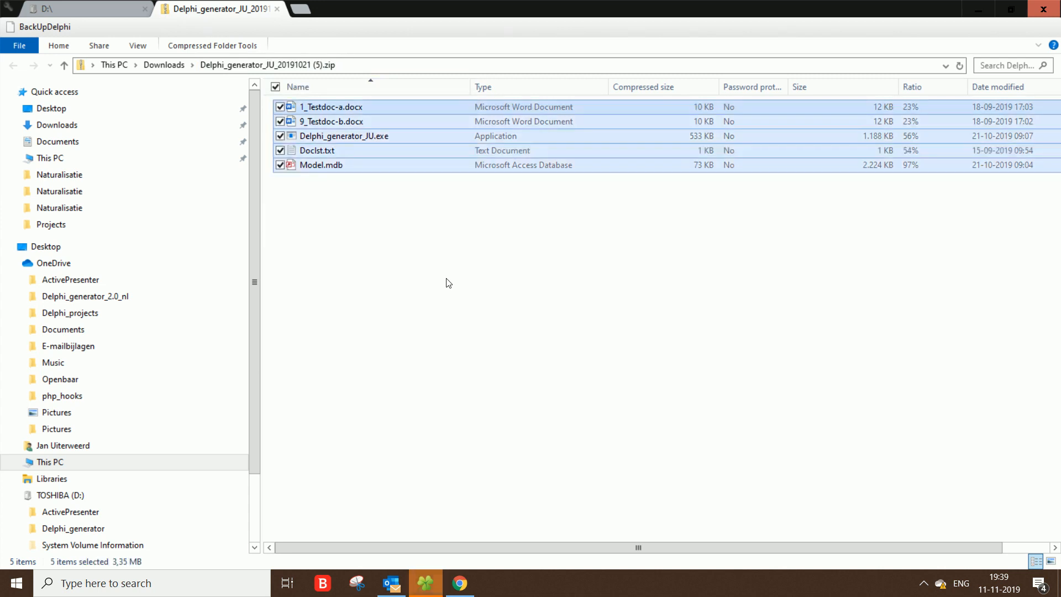
{"action": "left_click", "coordinate": [107, 8]}
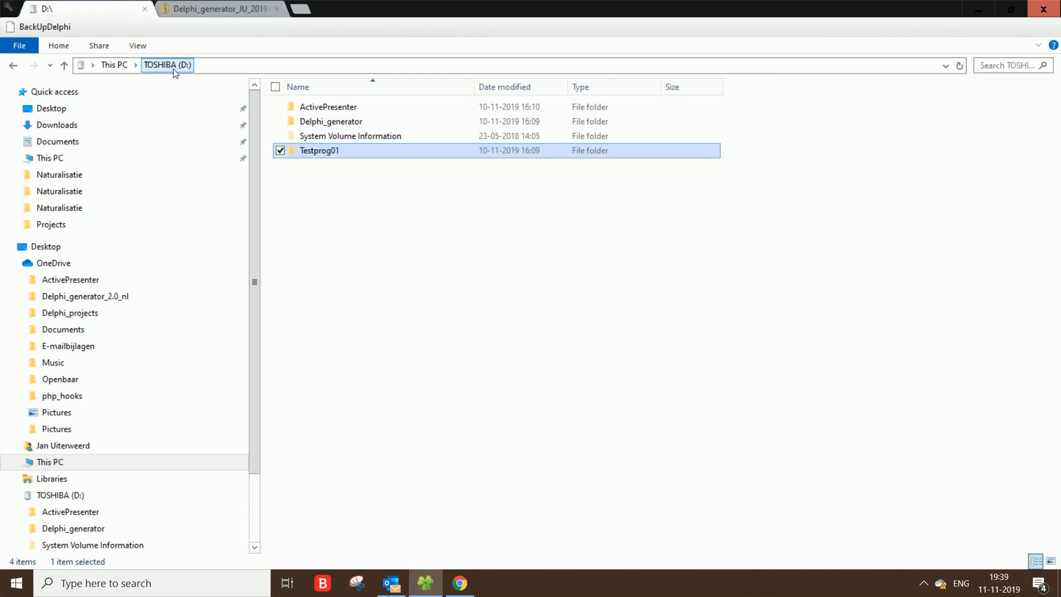
{"action": "double_click", "coordinate": [330, 122]}
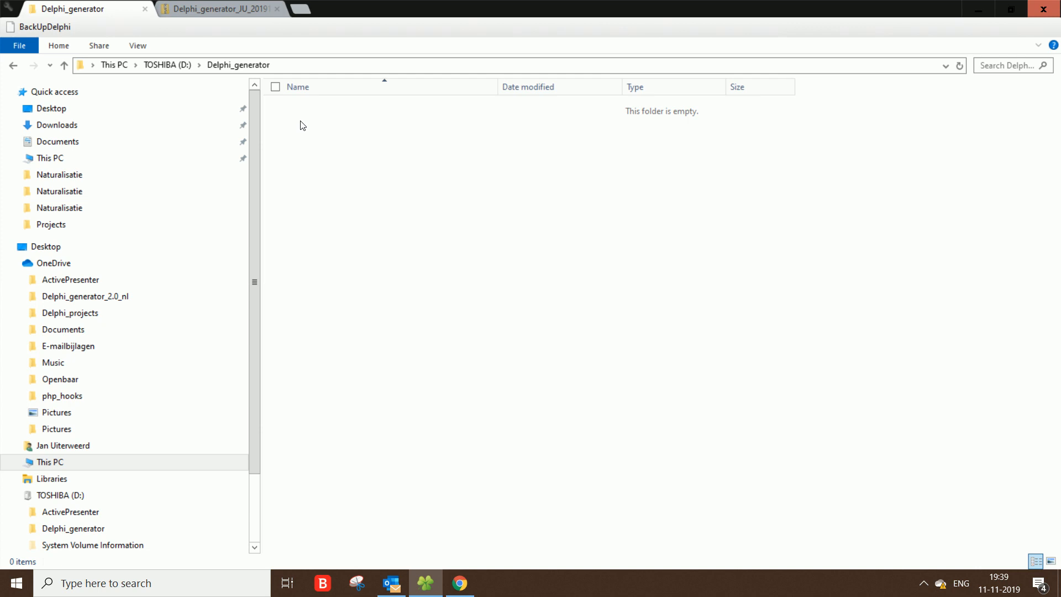
{"action": "key", "text": "ctrl+v"}
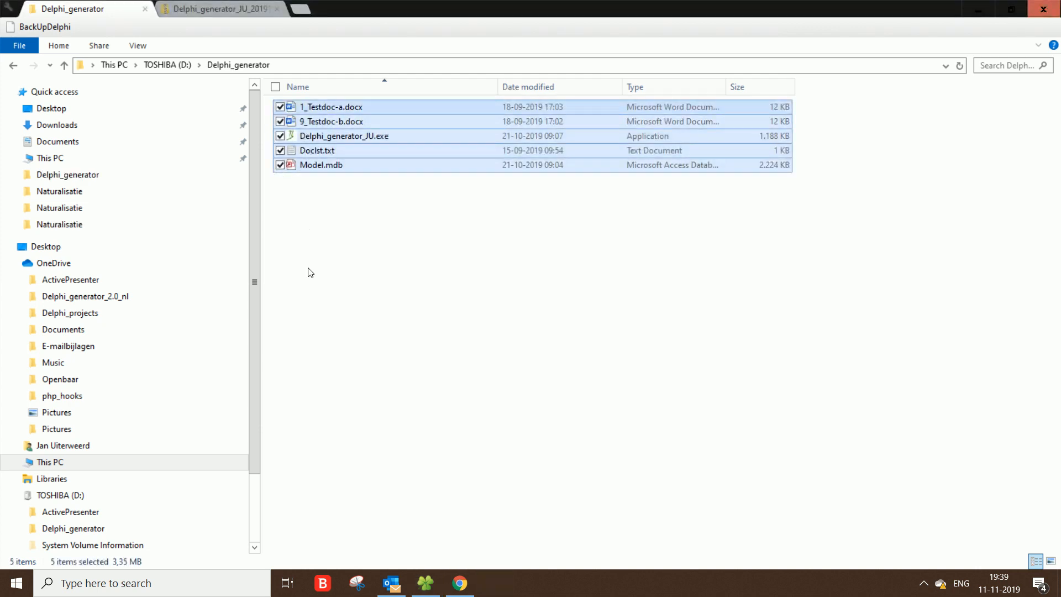
Step: Launch Delphi_generator_JU.exe and open the global information for the new program
{"action": "double_click", "coordinate": [310, 136]}
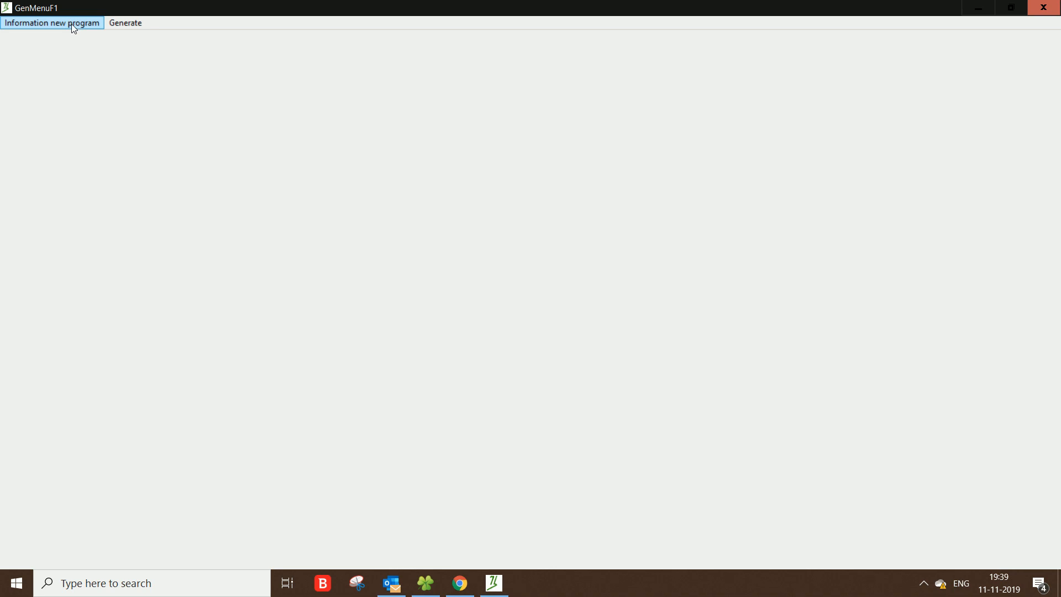
{"action": "left_click", "coordinate": [72, 24]}
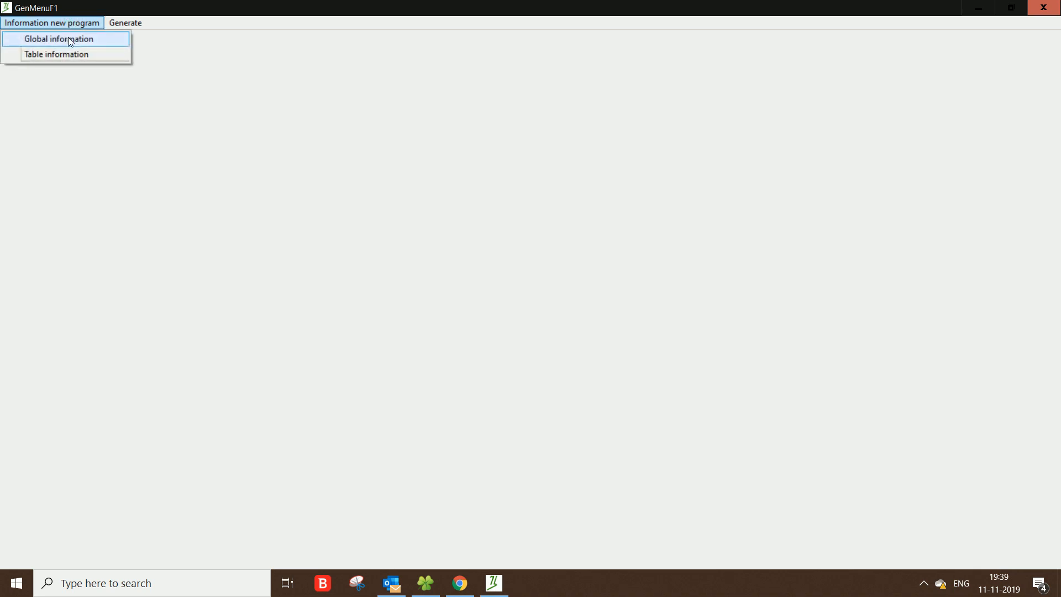
{"action": "left_click", "coordinate": [70, 40]}
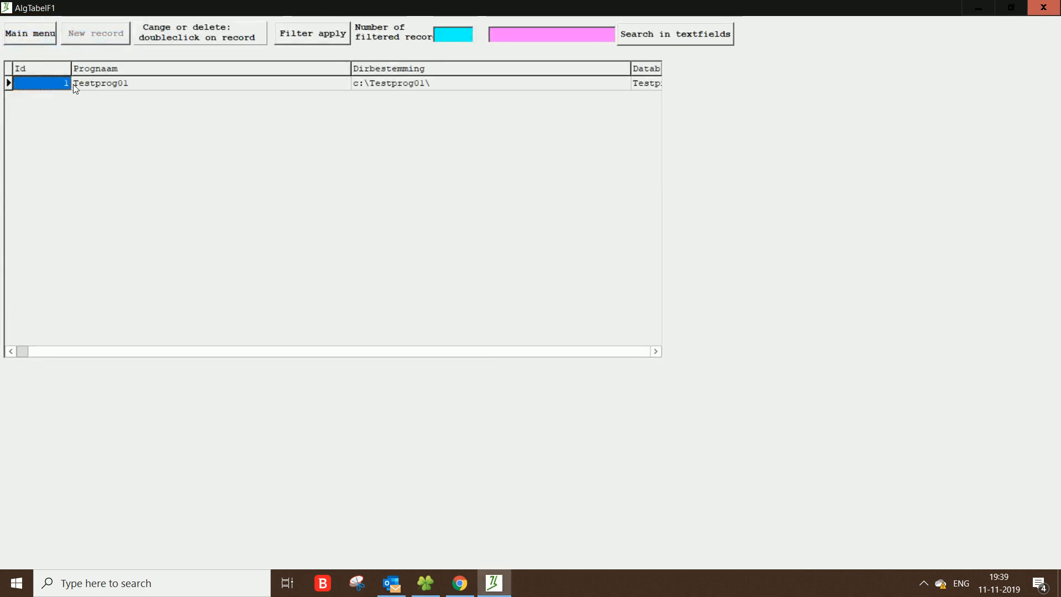
Step: Change the Testprog01 record's Directory goal to d:\Testprog01\ and update the record
{"action": "left_click", "coordinate": [95, 85]}
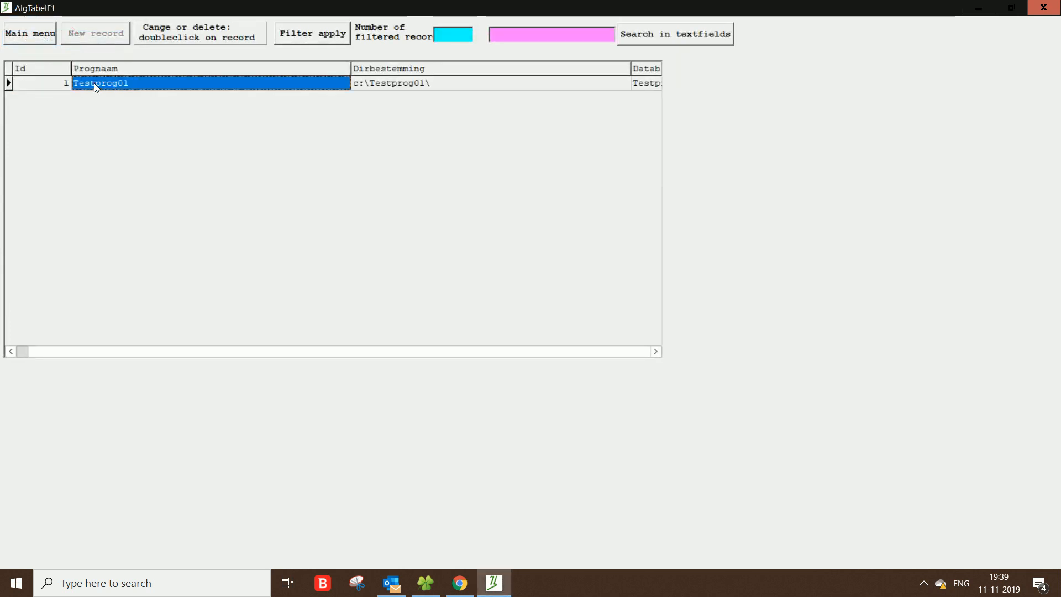
{"action": "double_click", "coordinate": [94, 85]}
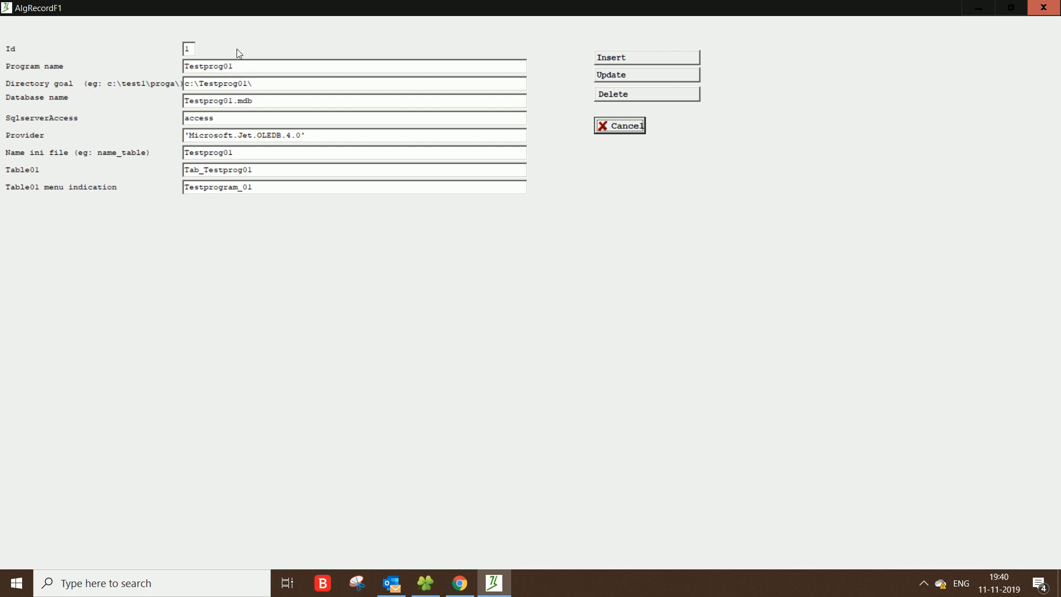
{"action": "left_click", "coordinate": [191, 85]}
{"action": "key", "text": "Delete"}
{"action": "type", "text": "d"}
{"action": "left_click", "coordinate": [611, 76]}
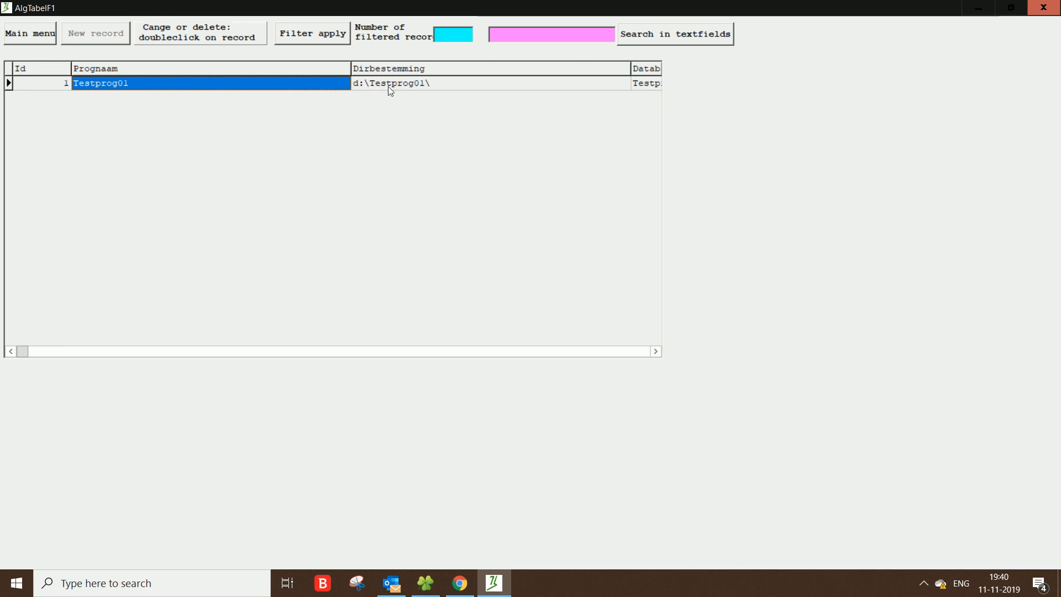
Step: Return to the main menu and open the table information
{"action": "left_click", "coordinate": [20, 29]}
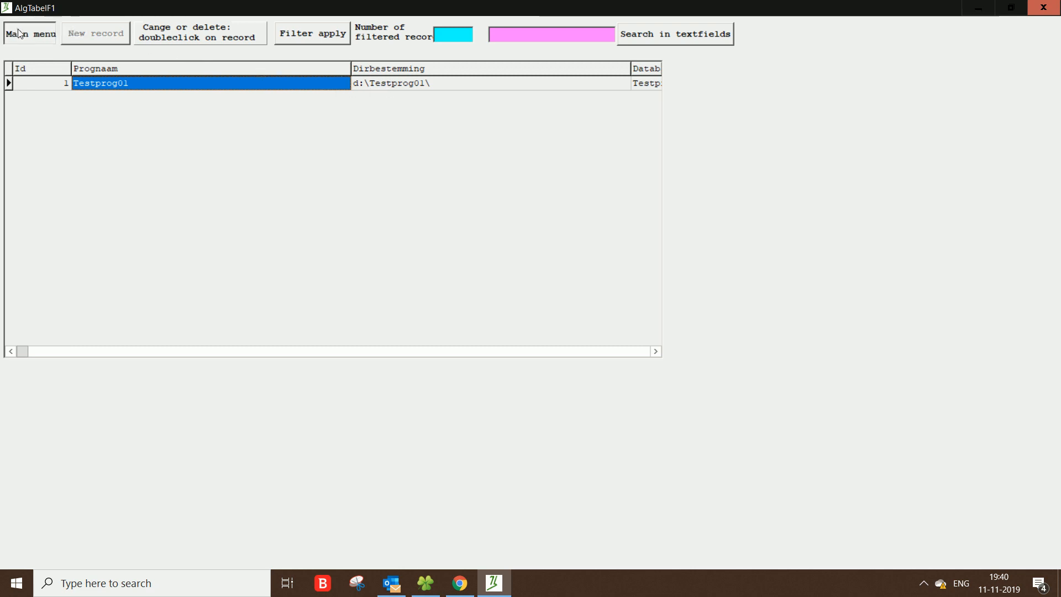
{"action": "left_click", "coordinate": [25, 25]}
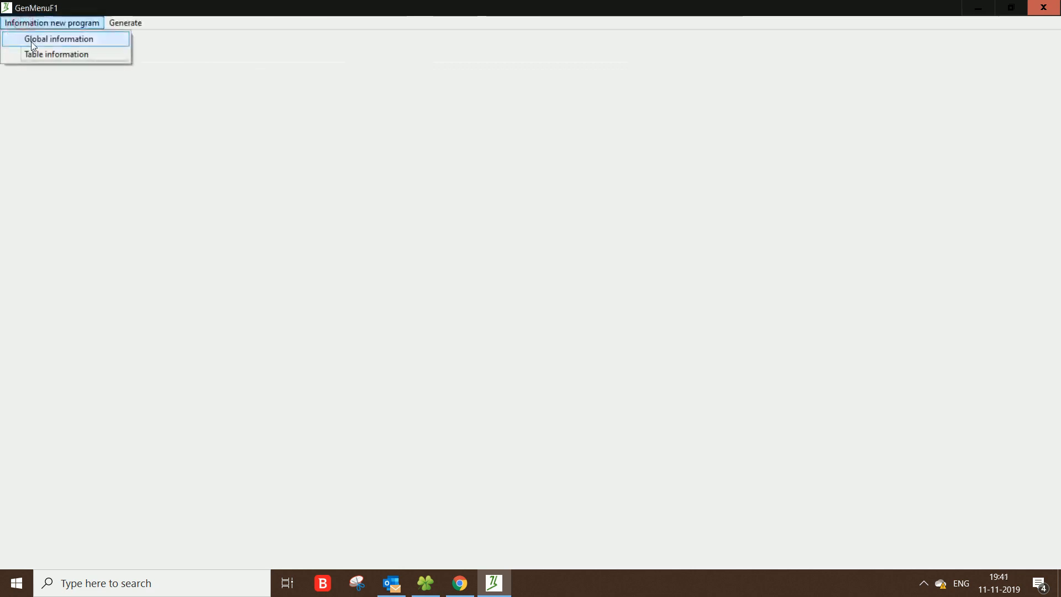
{"action": "left_click", "coordinate": [46, 57]}
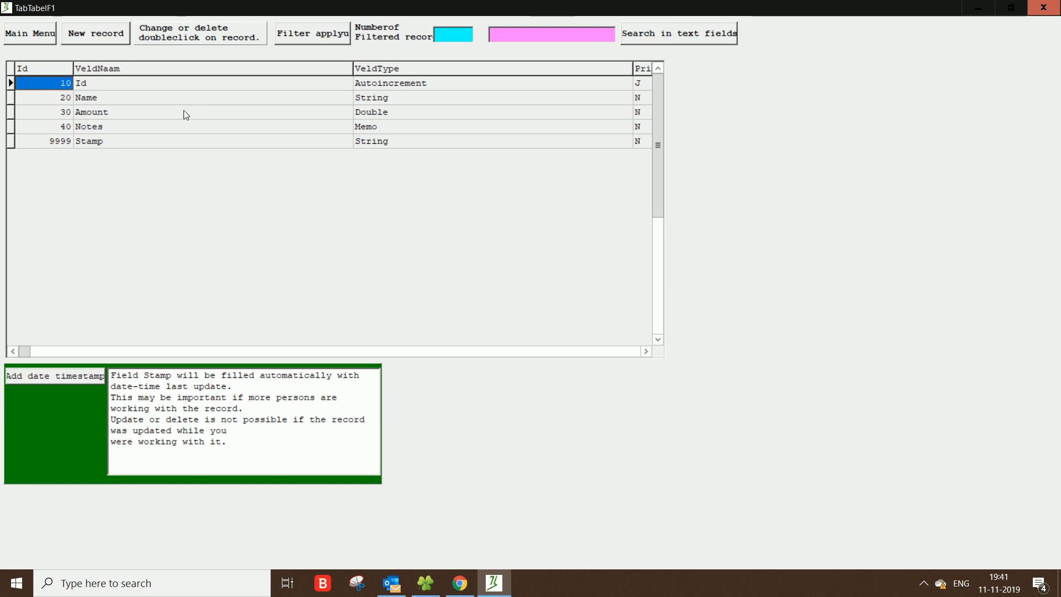
Step: Inspect the definitions of the Name and Stamp fields without changing them
{"action": "double_click", "coordinate": [193, 98]}
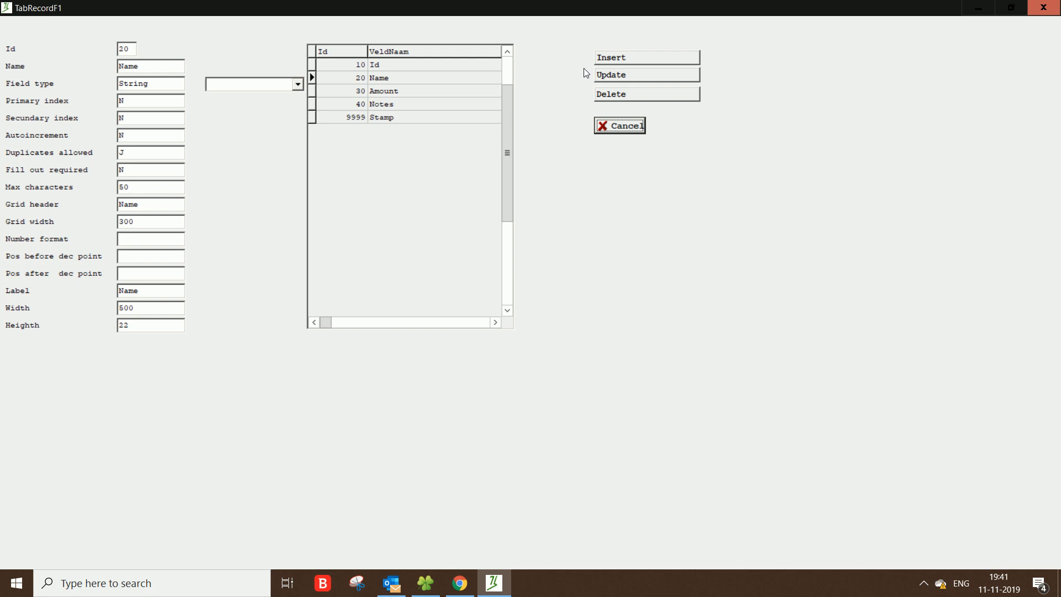
{"action": "left_click", "coordinate": [620, 126]}
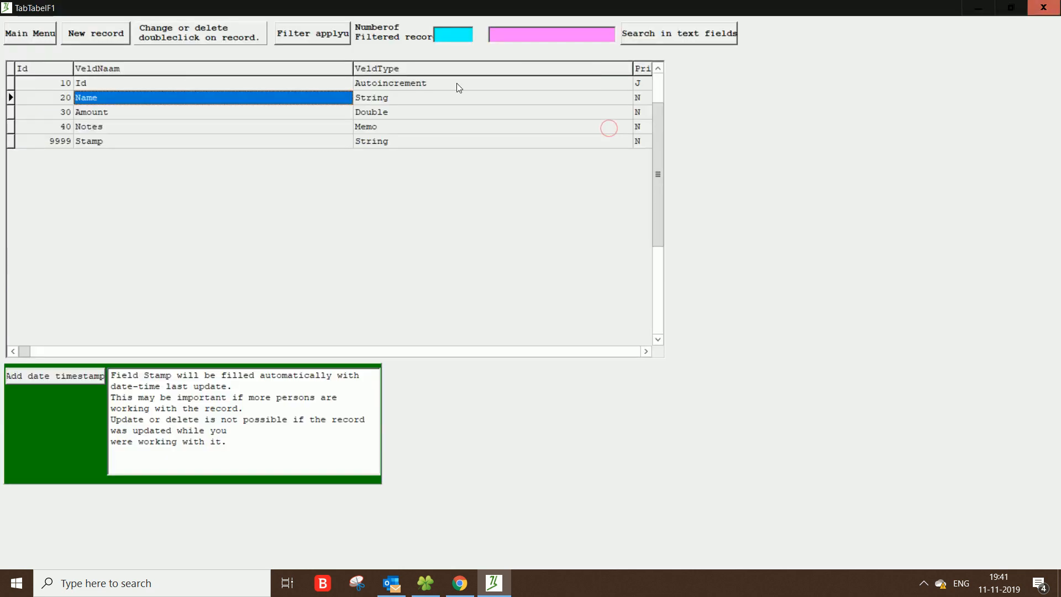
{"action": "double_click", "coordinate": [88, 141]}
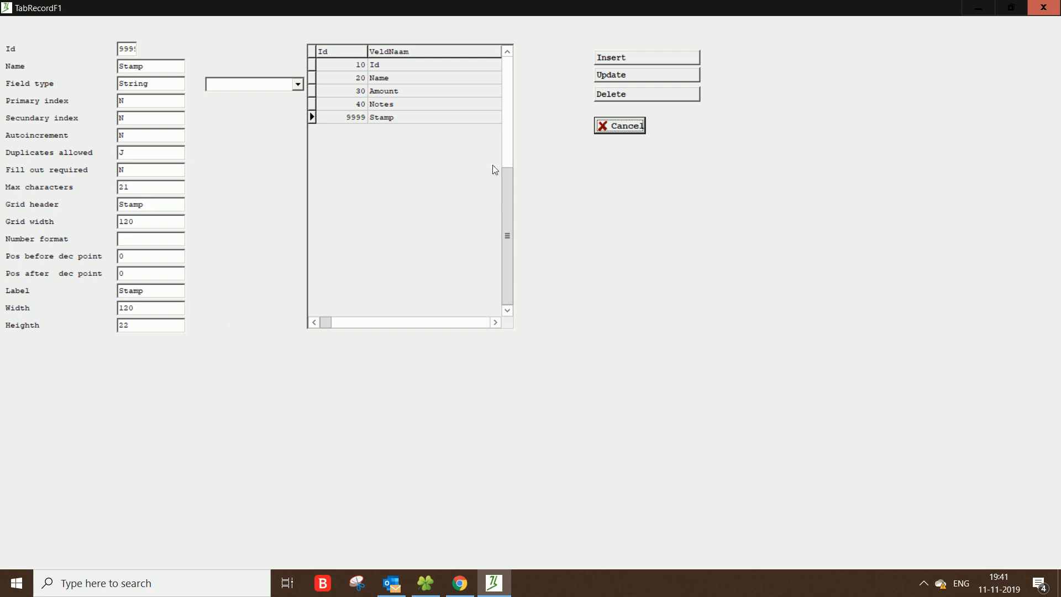
{"action": "left_click", "coordinate": [620, 129]}
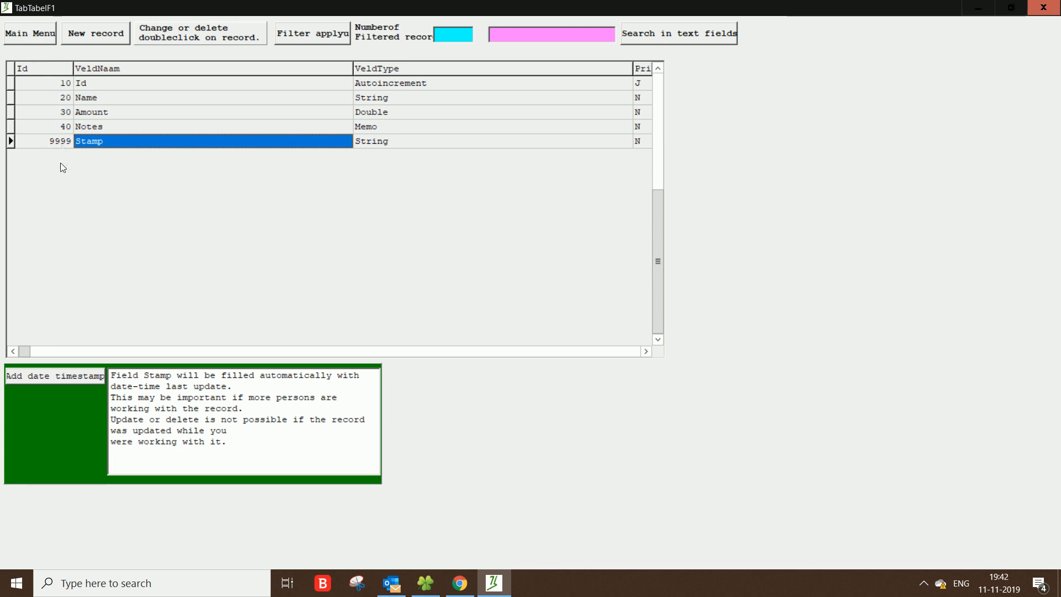
Step: Return to the main menu and generate the program's source code
{"action": "left_click", "coordinate": [39, 32]}
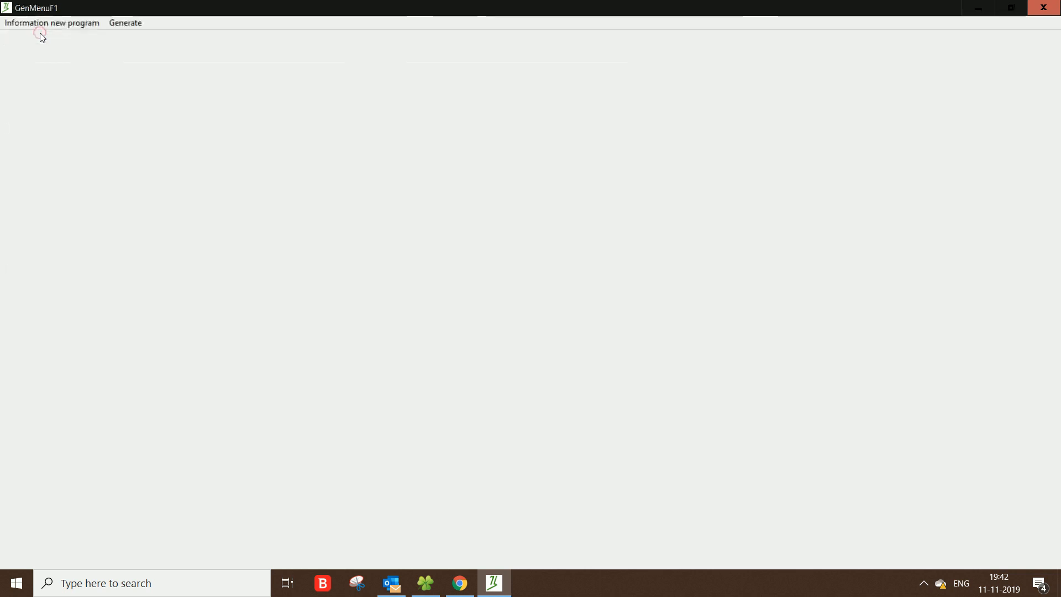
{"action": "left_click", "coordinate": [123, 21]}
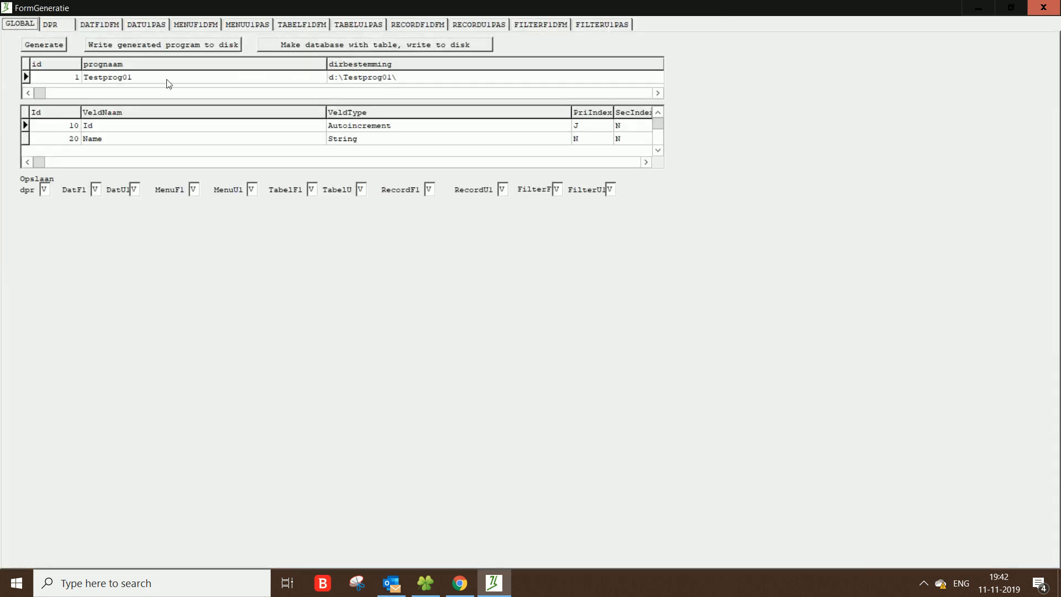
{"action": "left_click", "coordinate": [48, 44]}
{"action": "scroll", "coordinate": [110, 139], "scroll_direction": "down", "scroll_amount": 4}
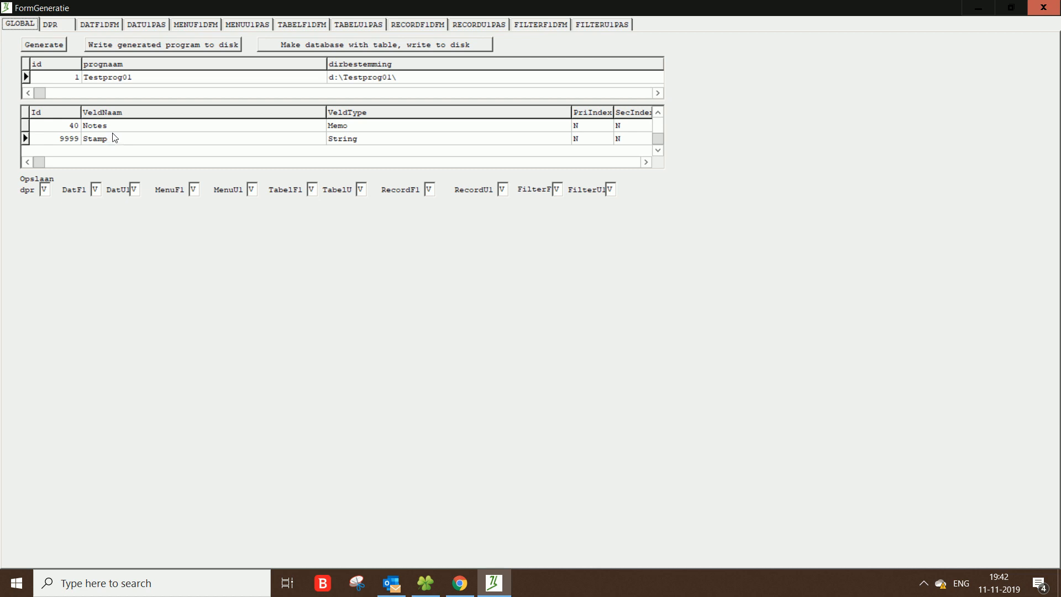
Step: Write the generated program files to disk
{"action": "left_click", "coordinate": [159, 47]}
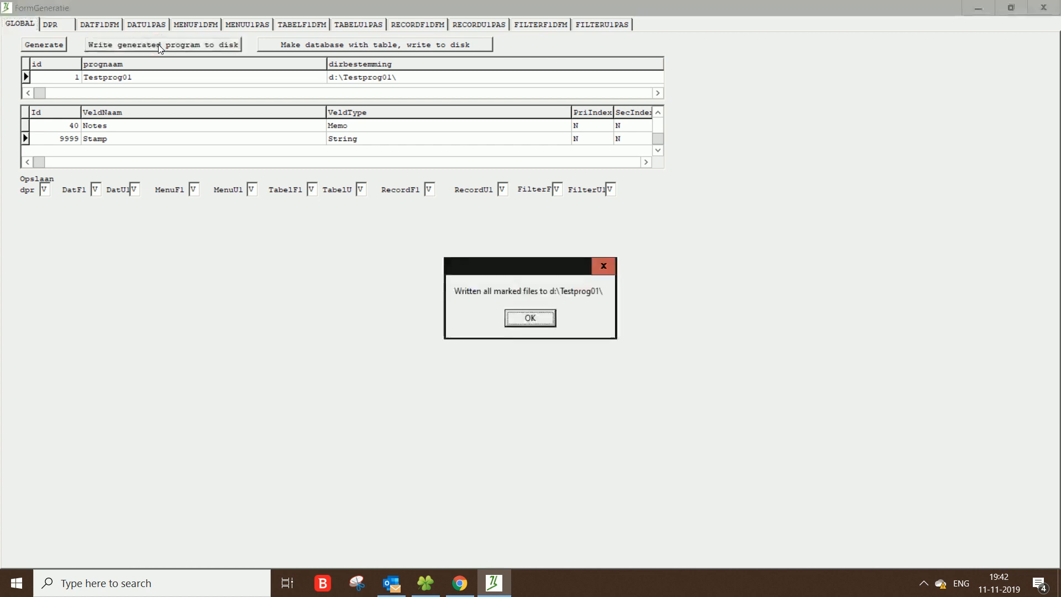
{"action": "left_click", "coordinate": [541, 320]}
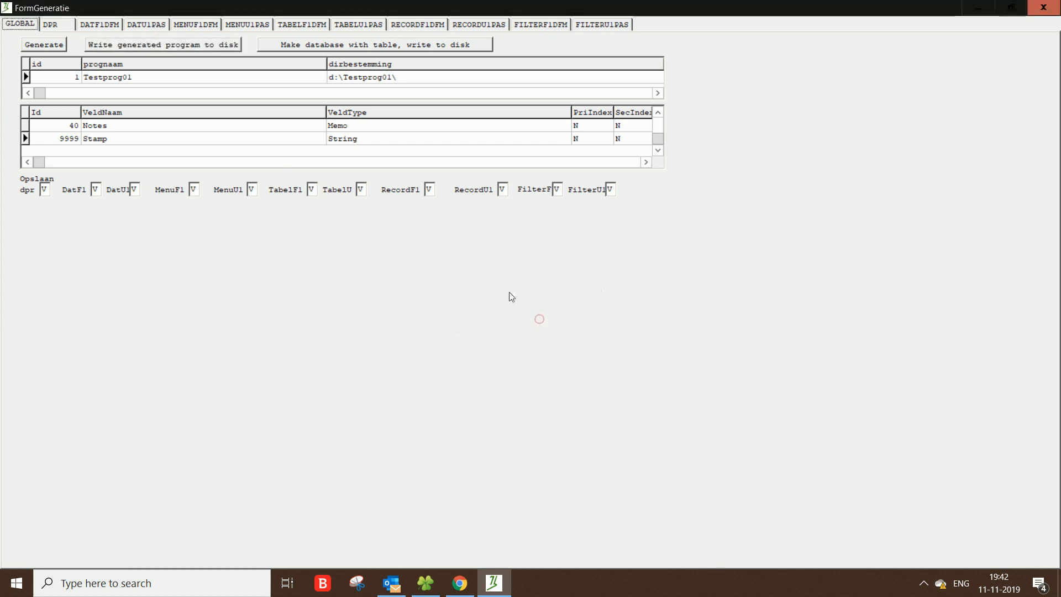
Step: Create the database with its table and write it to disk
{"action": "left_click", "coordinate": [364, 44]}
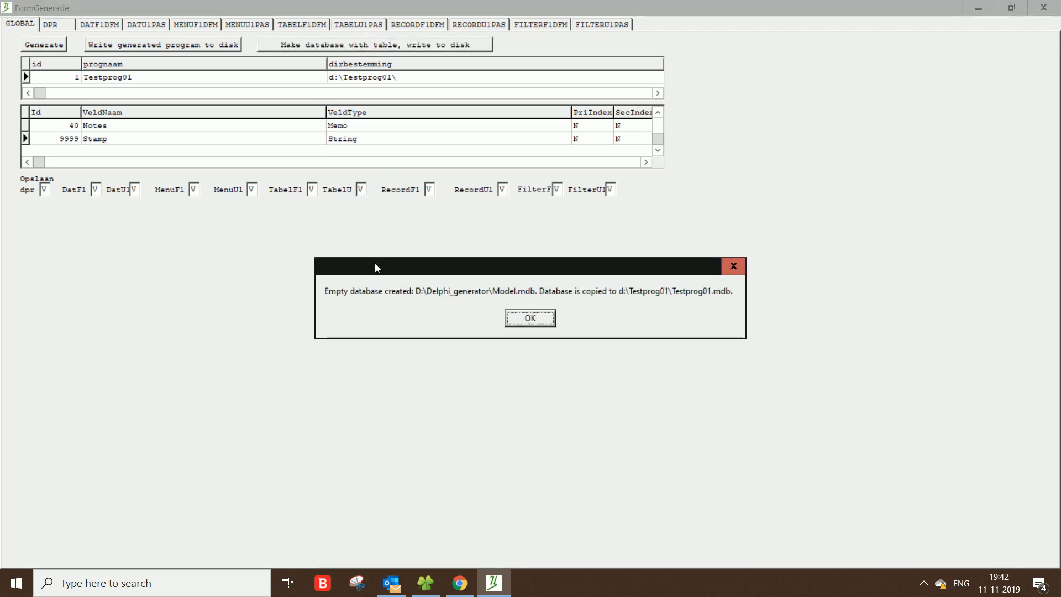
{"action": "left_click", "coordinate": [532, 320]}
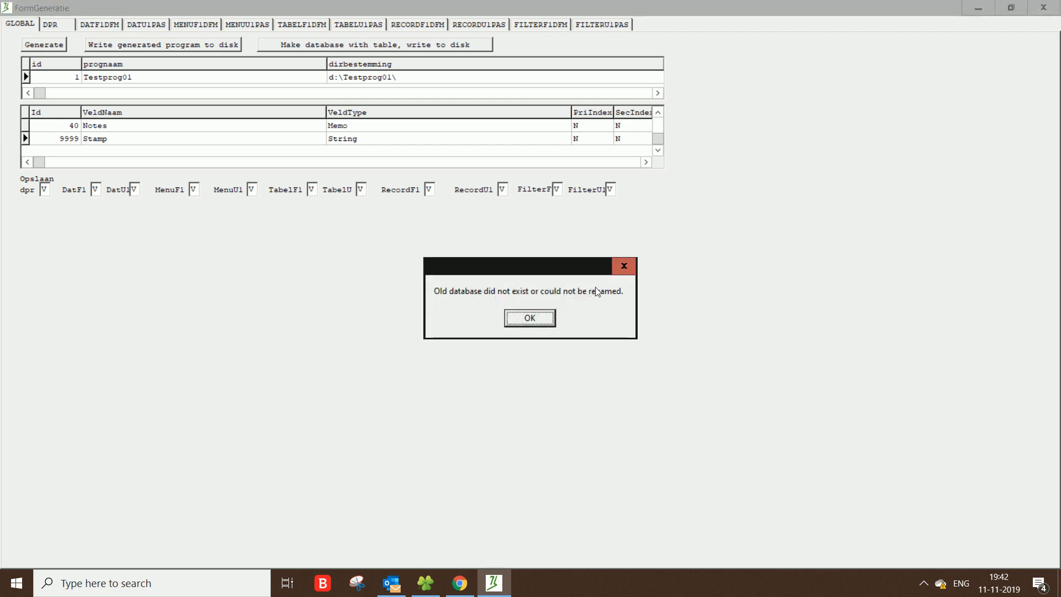
{"action": "left_click", "coordinate": [528, 320]}
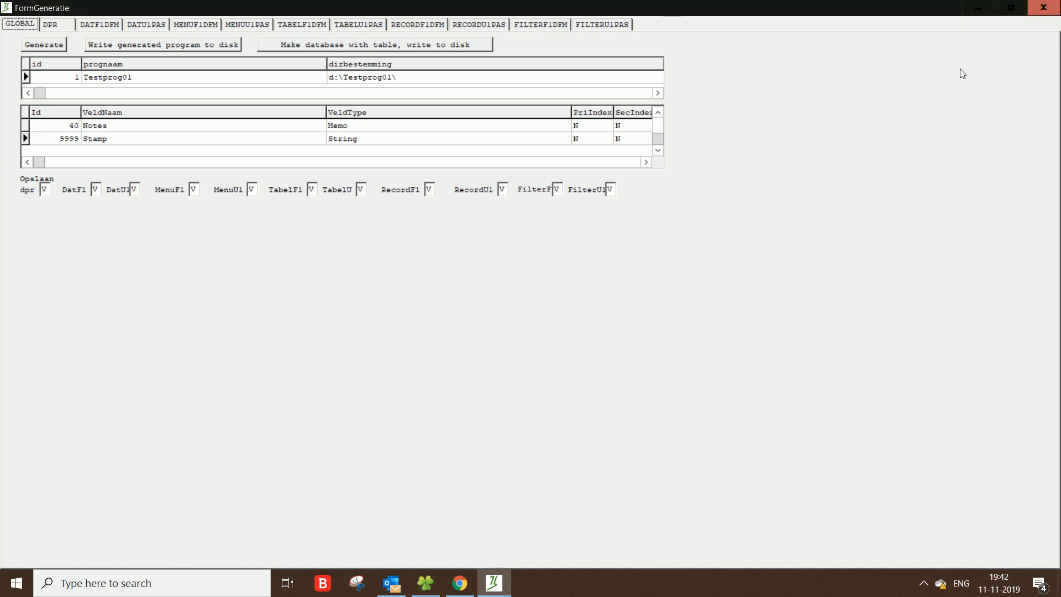
Step: Close the generator and browse to the generated D:\Testprog01 folder
{"action": "left_click", "coordinate": [1044, 9]}
{"action": "left_click", "coordinate": [1044, 10]}
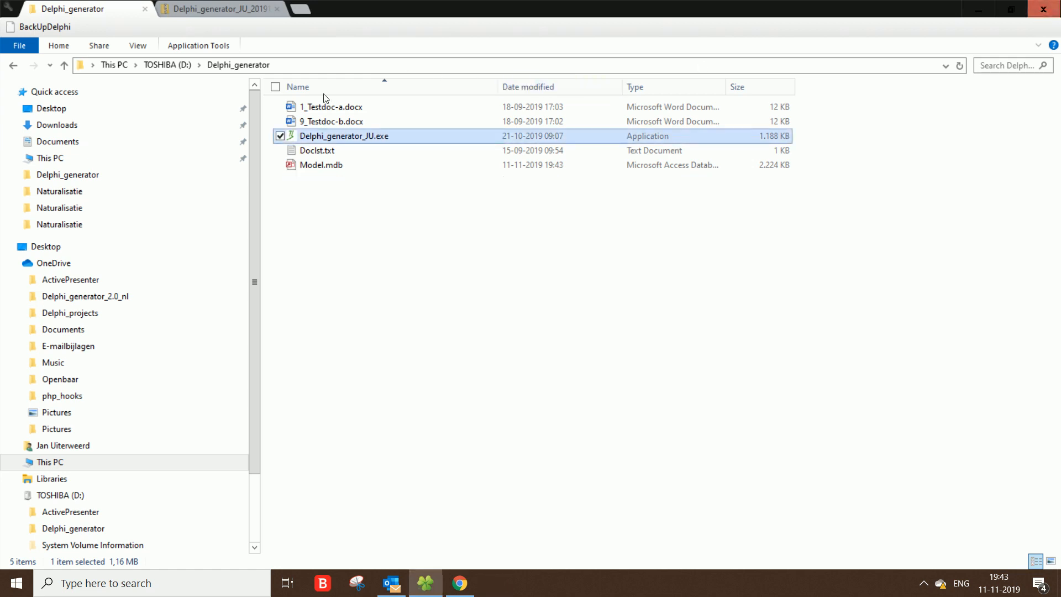
{"action": "left_click", "coordinate": [170, 65]}
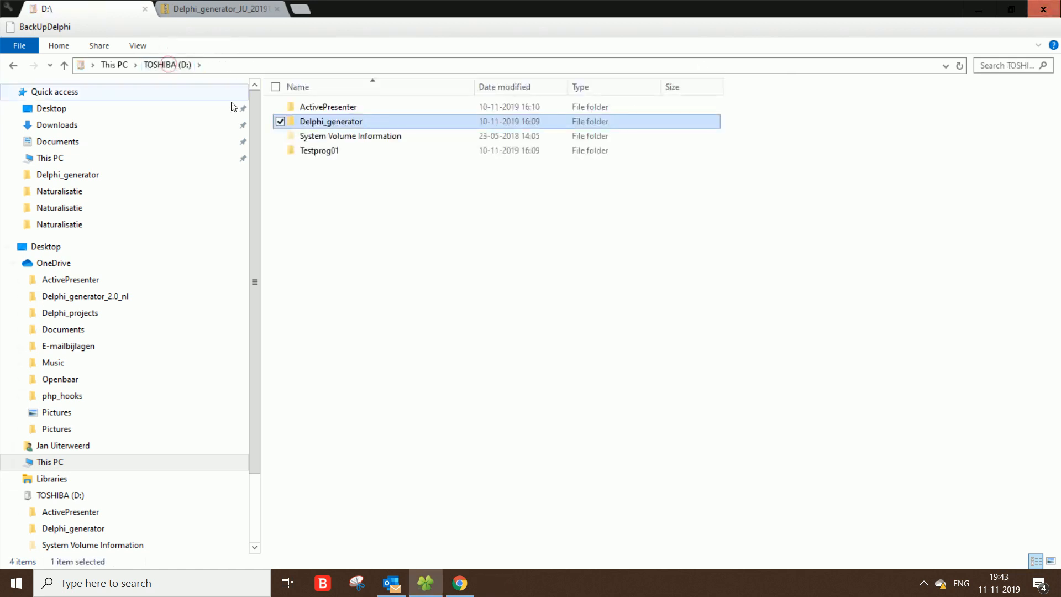
{"action": "double_click", "coordinate": [323, 152]}
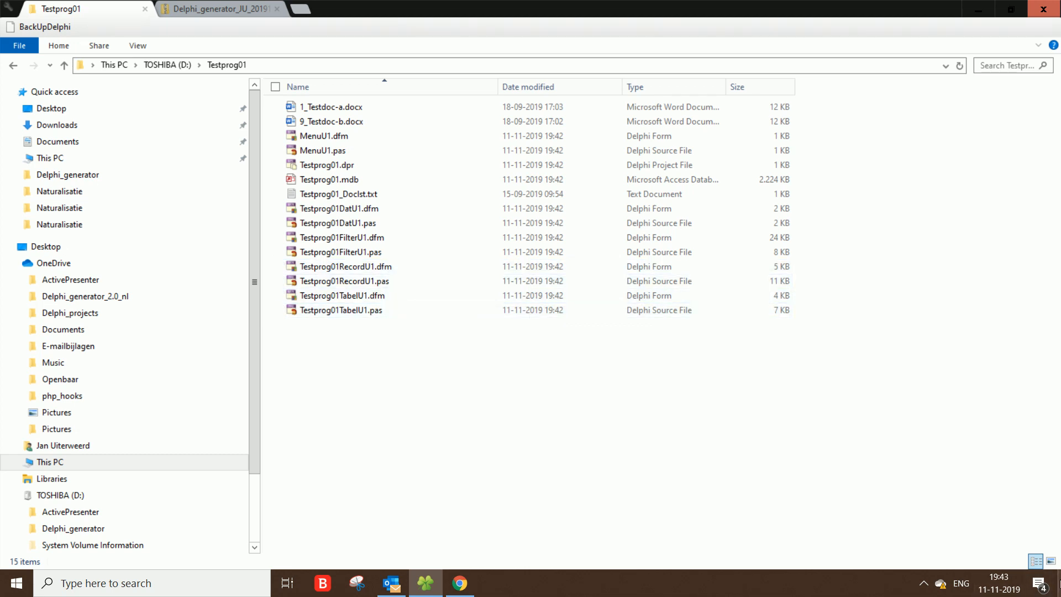
Step: Launch Delphi 2007 from the desktop
{"action": "left_click", "coordinate": [1058, 581]}
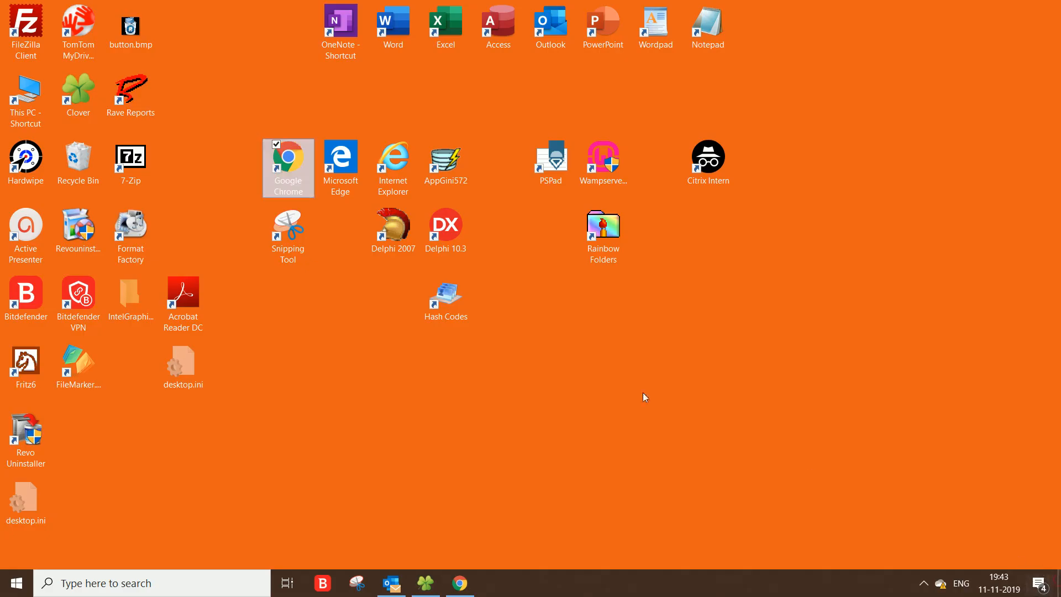
{"action": "left_click", "coordinate": [396, 234]}
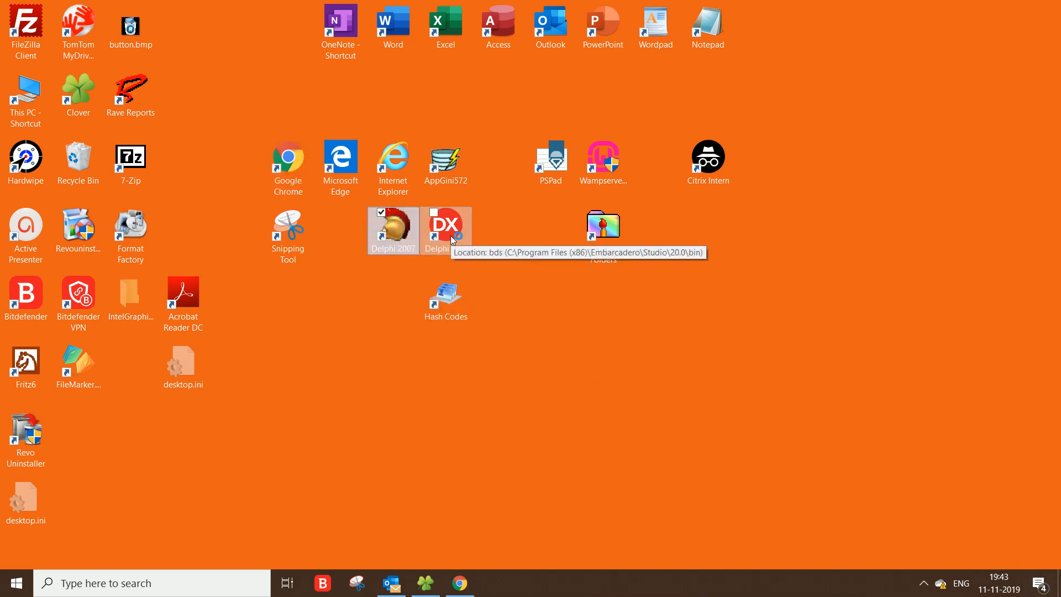
{"action": "key", "text": "Return"}
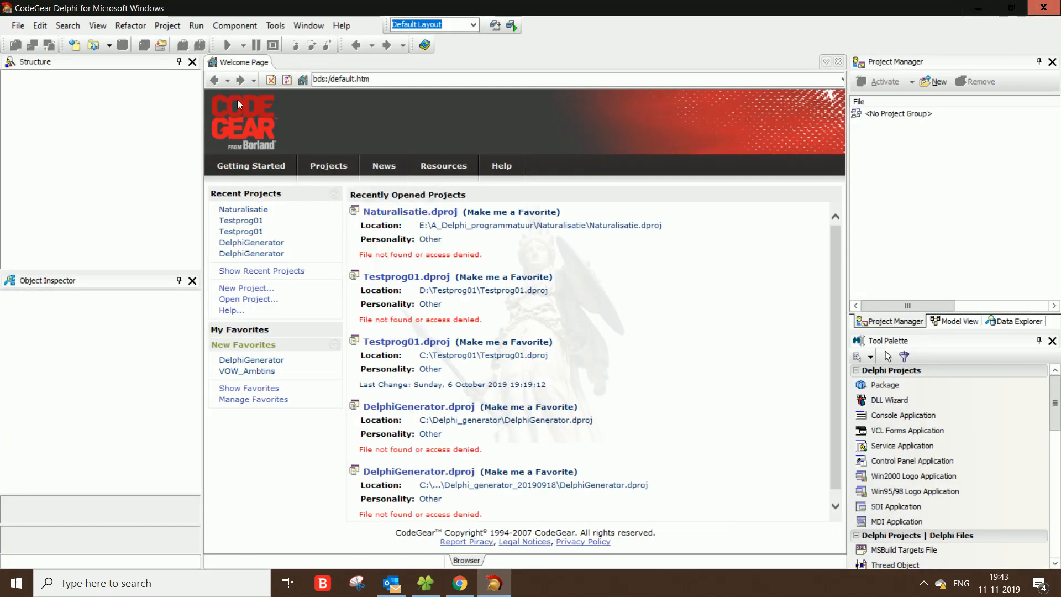
Step: Open the Testprog01.dpr project from the D:\Testprog01 folder and dismiss the resource file warning
{"action": "left_click", "coordinate": [18, 26]}
{"action": "left_click", "coordinate": [36, 58]}
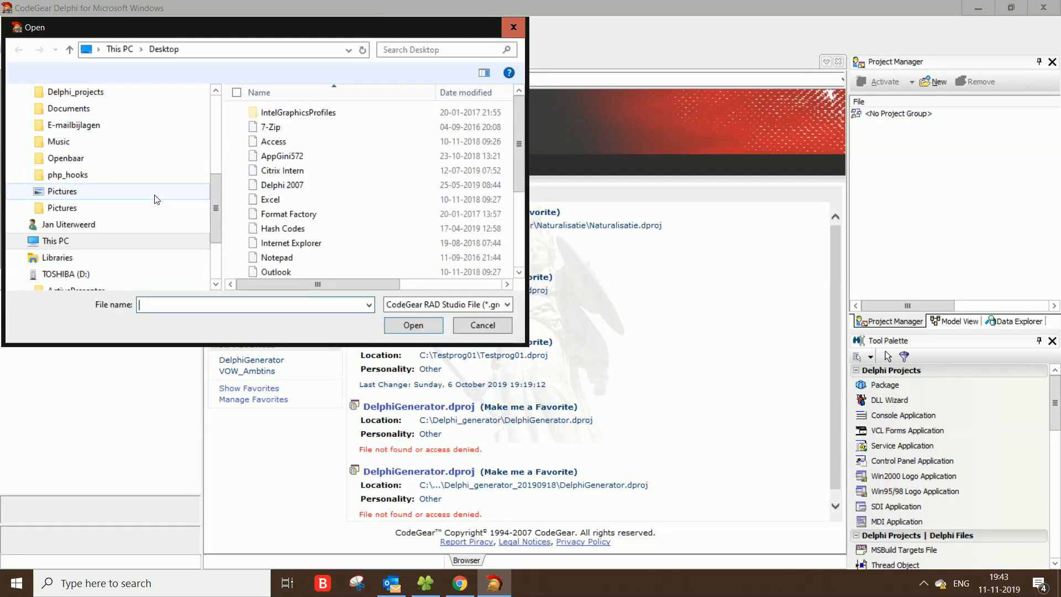
{"action": "left_click", "coordinate": [81, 274]}
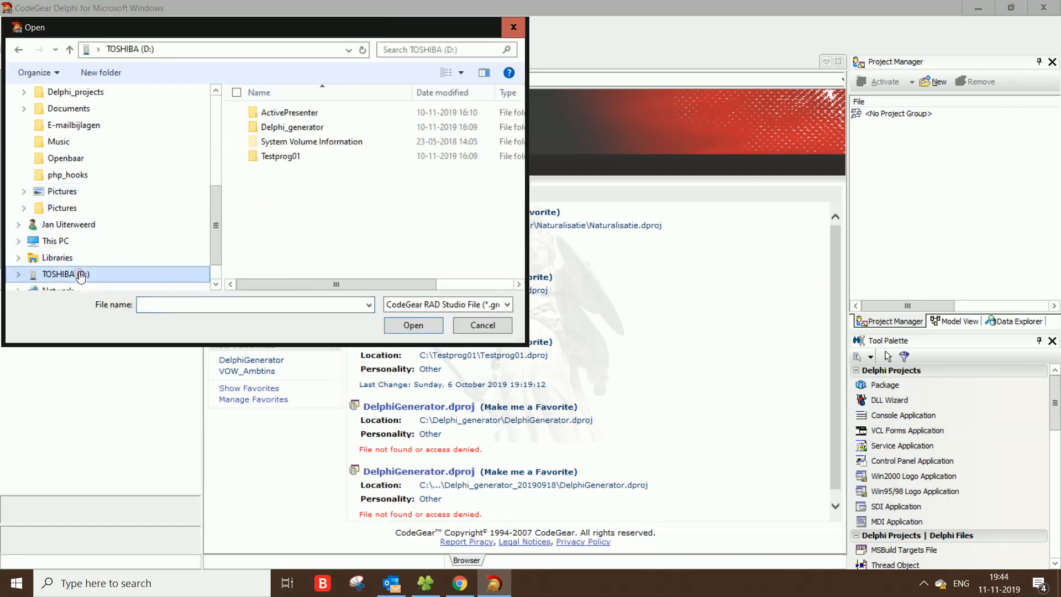
{"action": "double_click", "coordinate": [275, 157]}
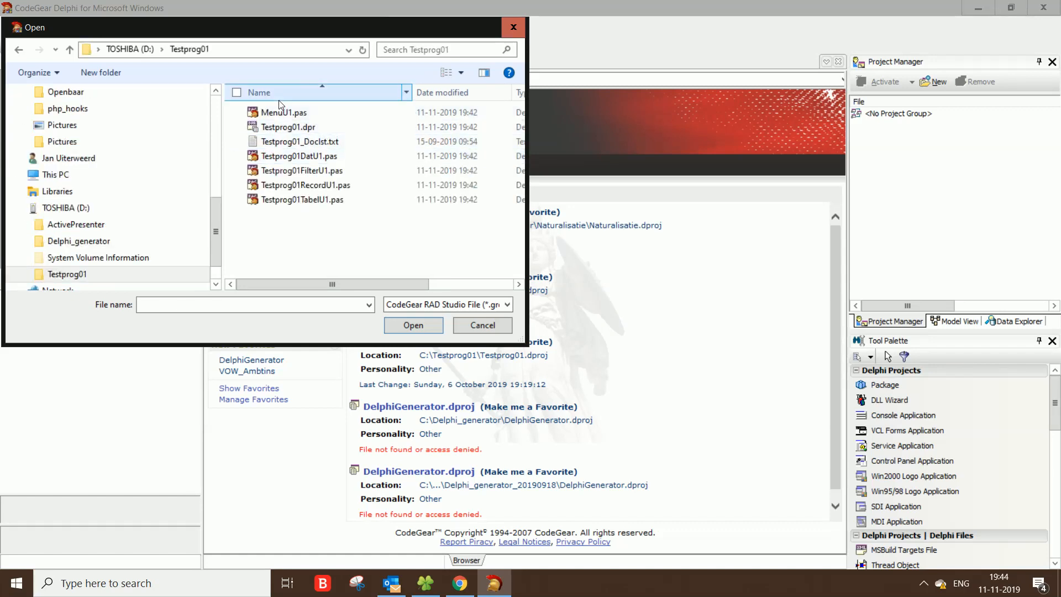
{"action": "double_click", "coordinate": [289, 127]}
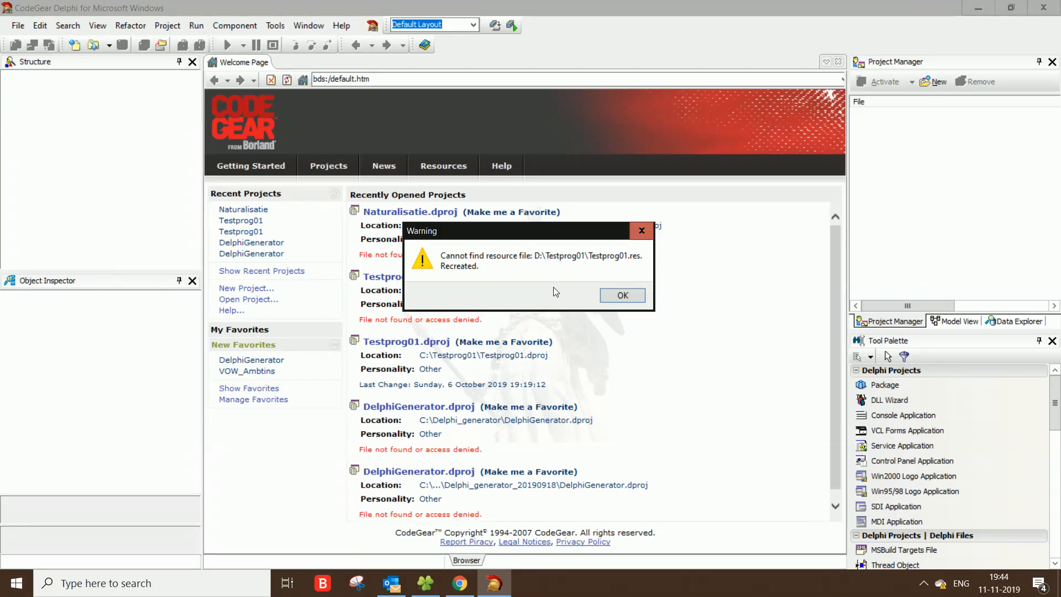
{"action": "left_click", "coordinate": [623, 295]}
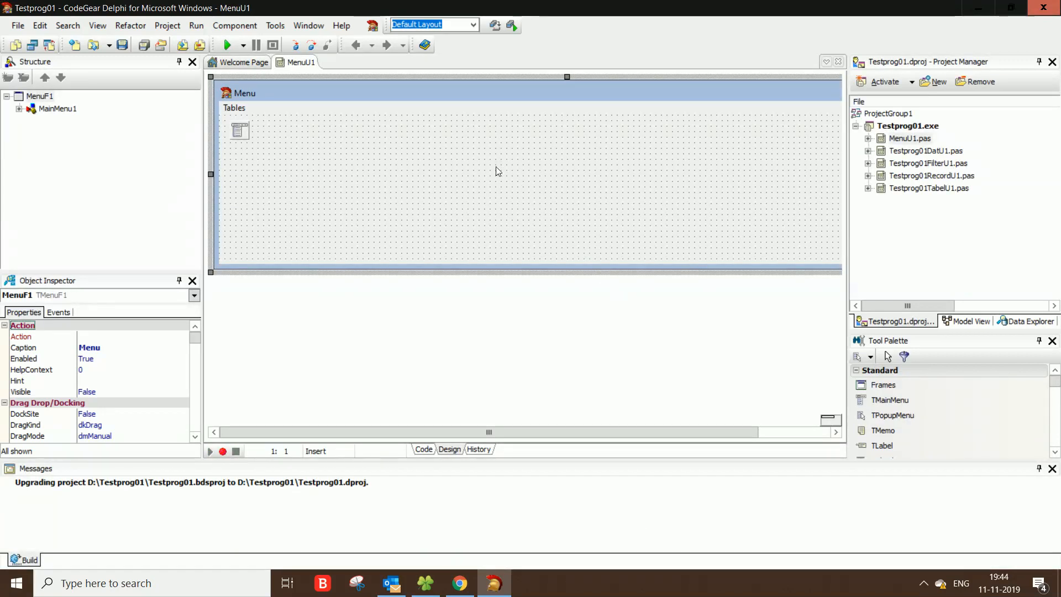
Step: Run the project and open the Testprogram_01 table from the program's Tables menu
{"action": "left_click", "coordinate": [231, 49]}
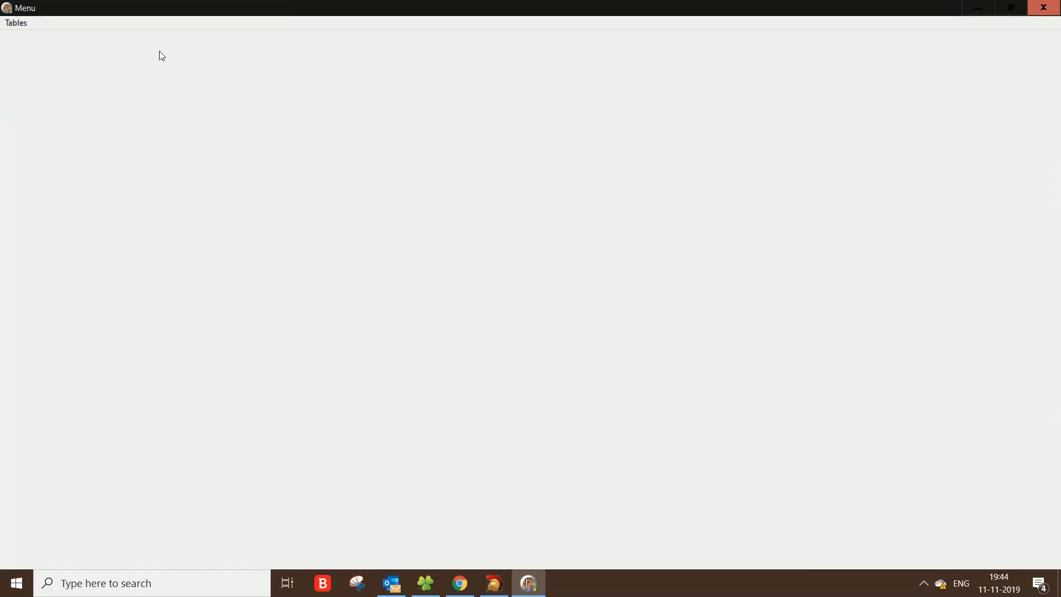
{"action": "left_click", "coordinate": [22, 25]}
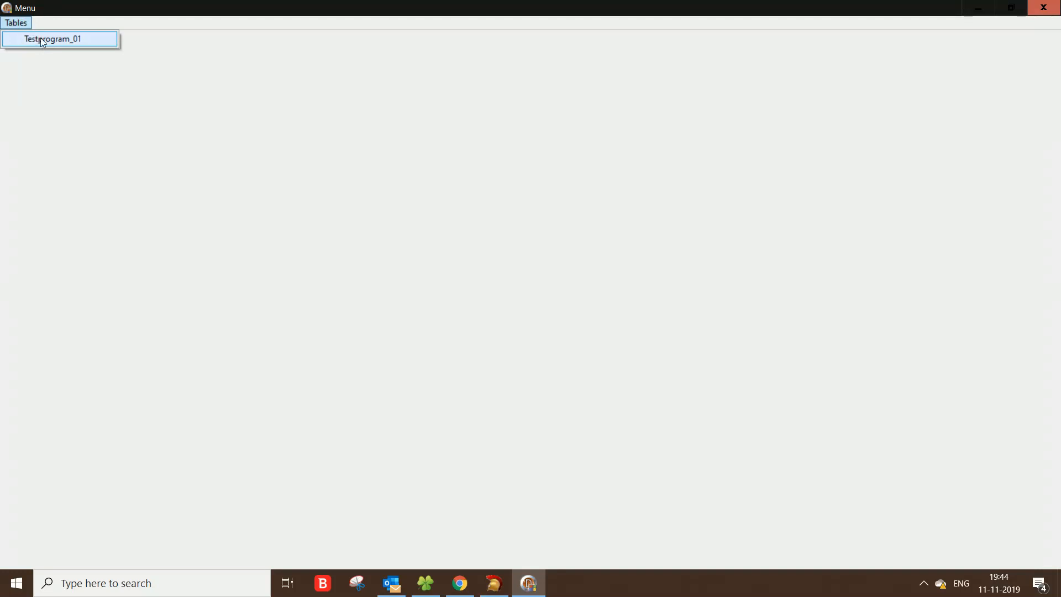
{"action": "left_click", "coordinate": [42, 40]}
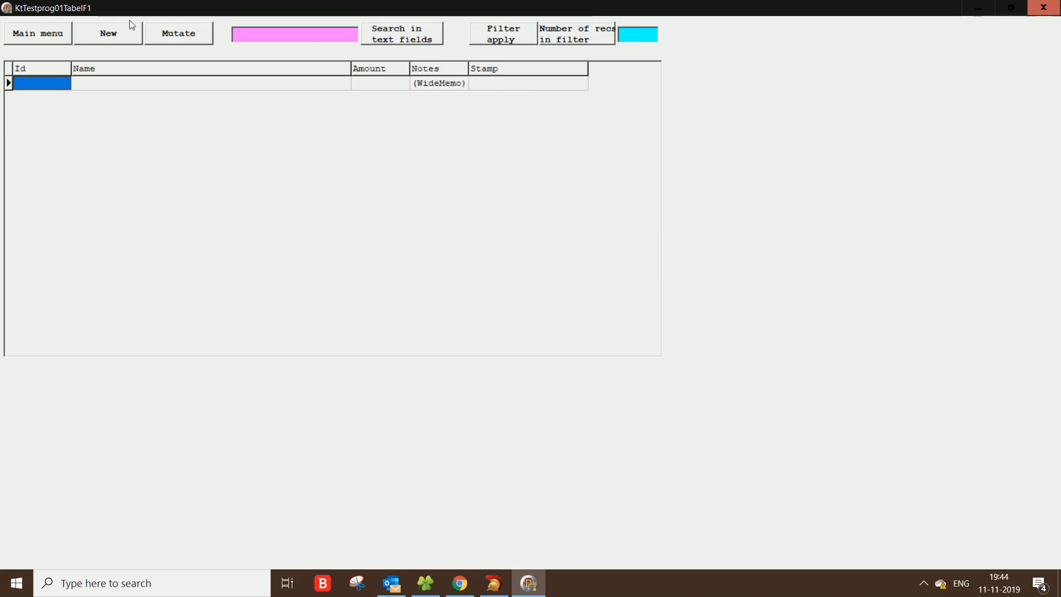
Step: Insert a new record with name John, amount 25,67 and a note that John pays
{"action": "left_click", "coordinate": [97, 34]}
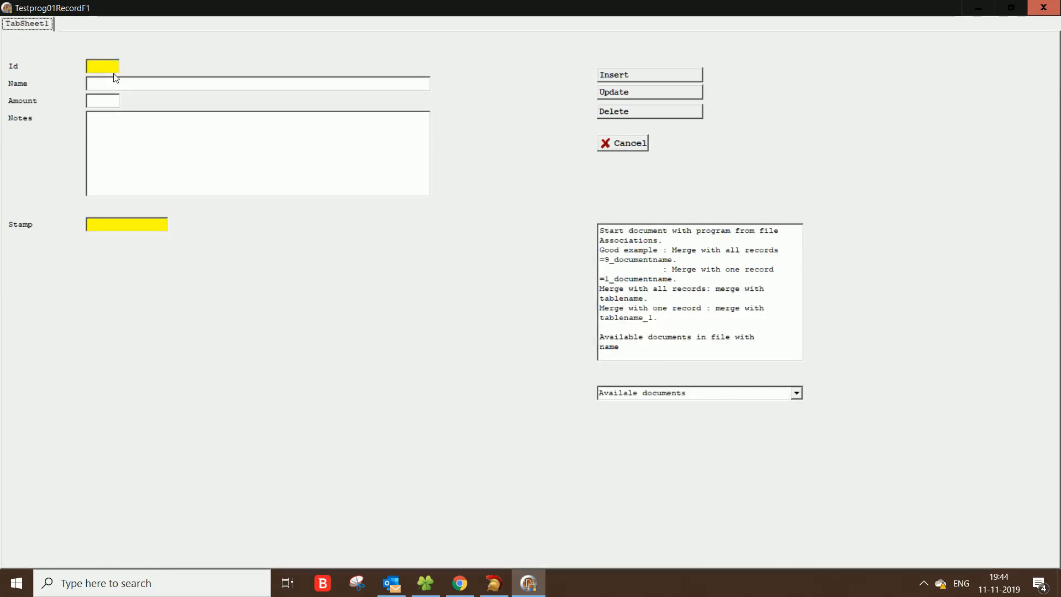
{"action": "left_click", "coordinate": [102, 85]}
{"action": "type", "text": "John"}
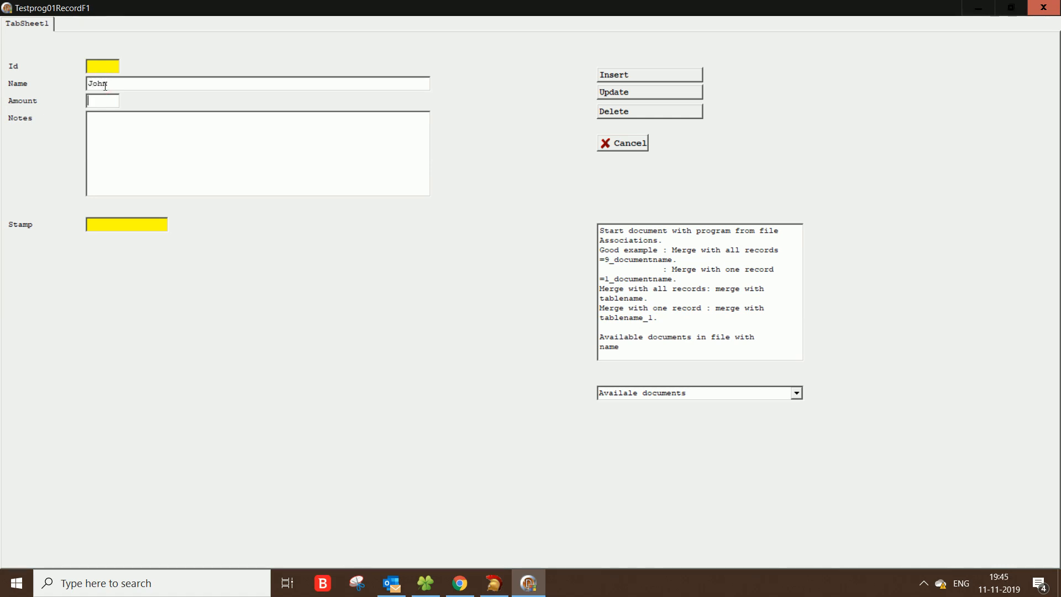
{"action": "type", "text": "25,67"}
{"action": "left_click", "coordinate": [114, 125]}
{"action": "type", "text": "J"}
{"action": "type", "text": "oh"}
{"action": "type", "text": "pays"}
{"action": "left_click", "coordinate": [605, 74]}
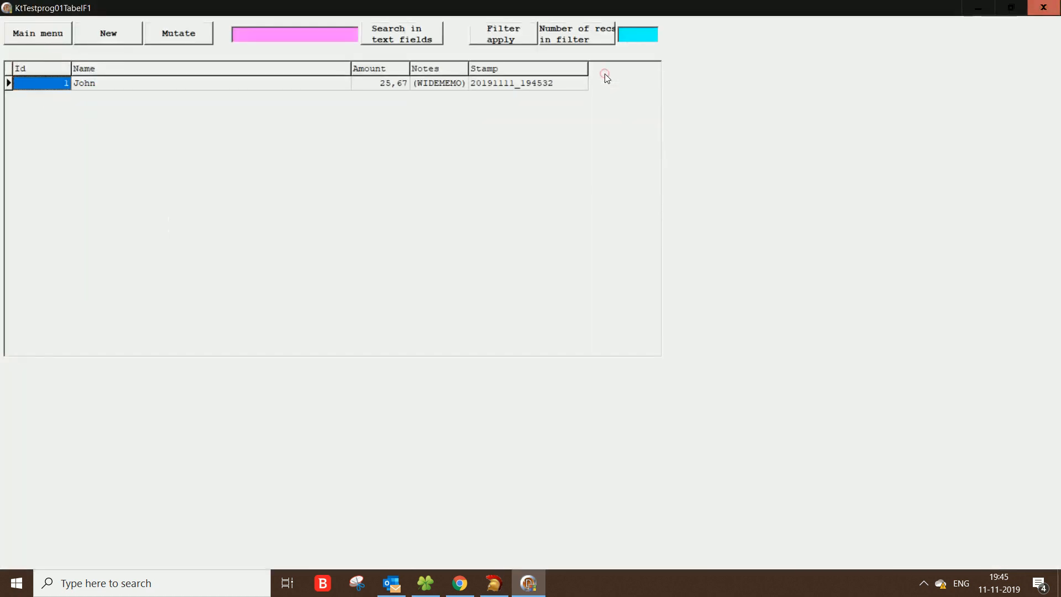
Step: Insert a new record with name Peter, amount 60,76 and a note that Peter sometime pays
{"action": "left_click", "coordinate": [109, 28]}
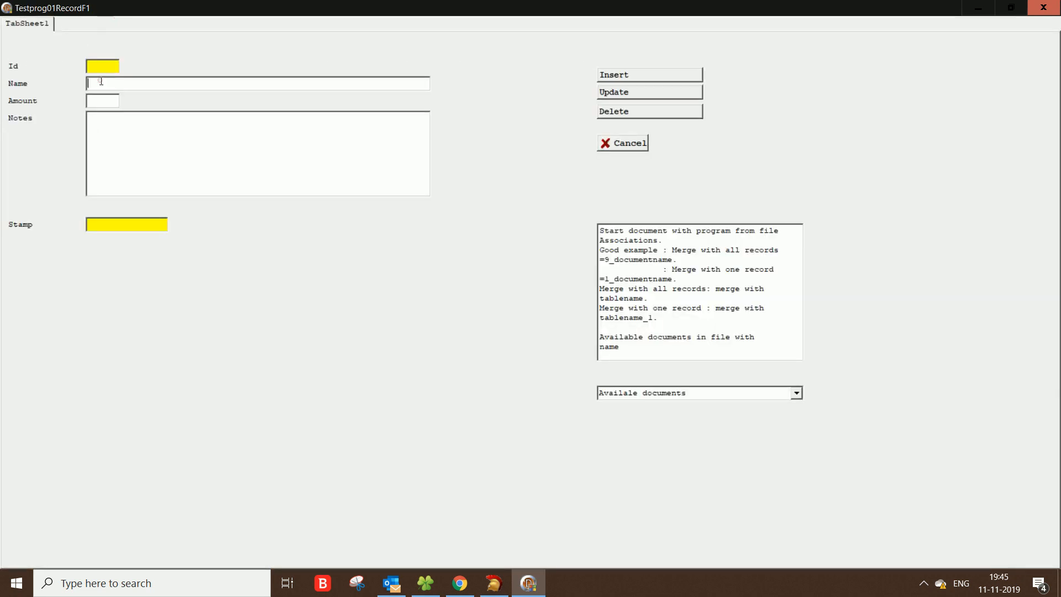
{"action": "type", "text": "Peter"}
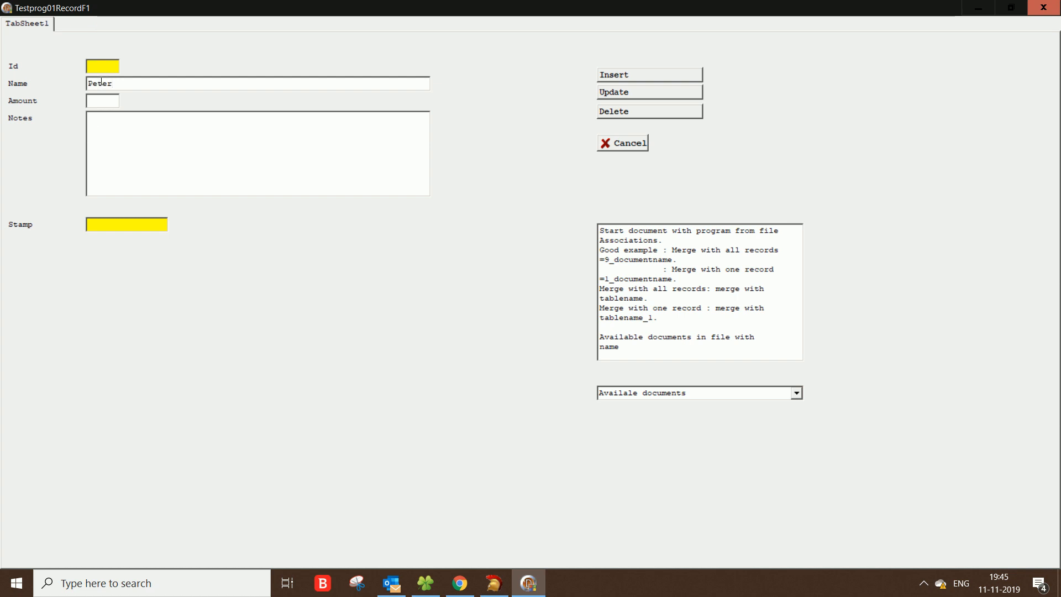
{"action": "type", "text": "60,76"}
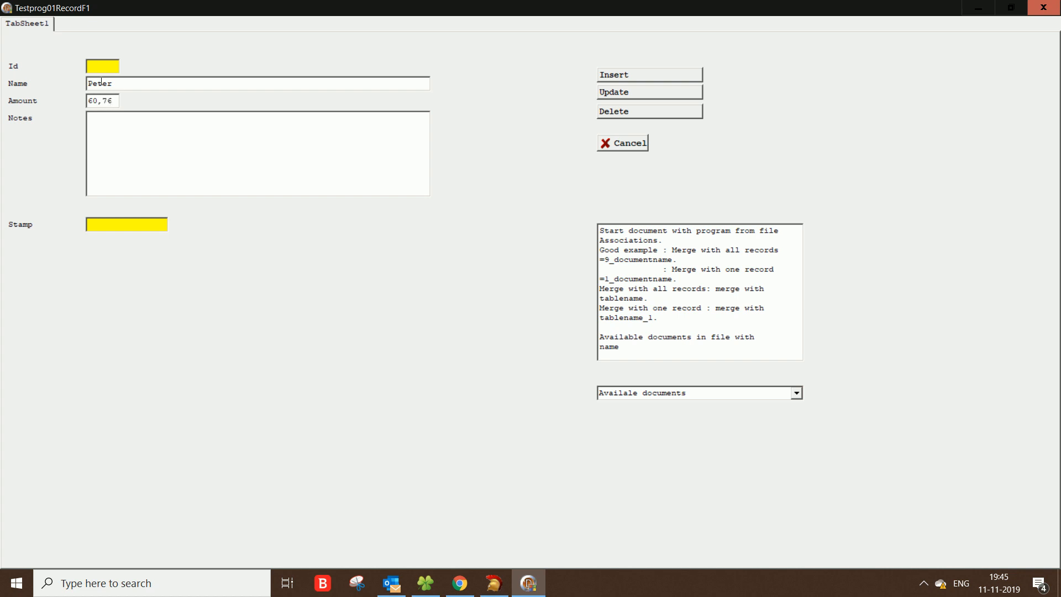
{"action": "left_click", "coordinate": [132, 129]}
{"action": "type", "text": "Peter sometime pay"}
{"action": "left_click", "coordinate": [616, 77]}
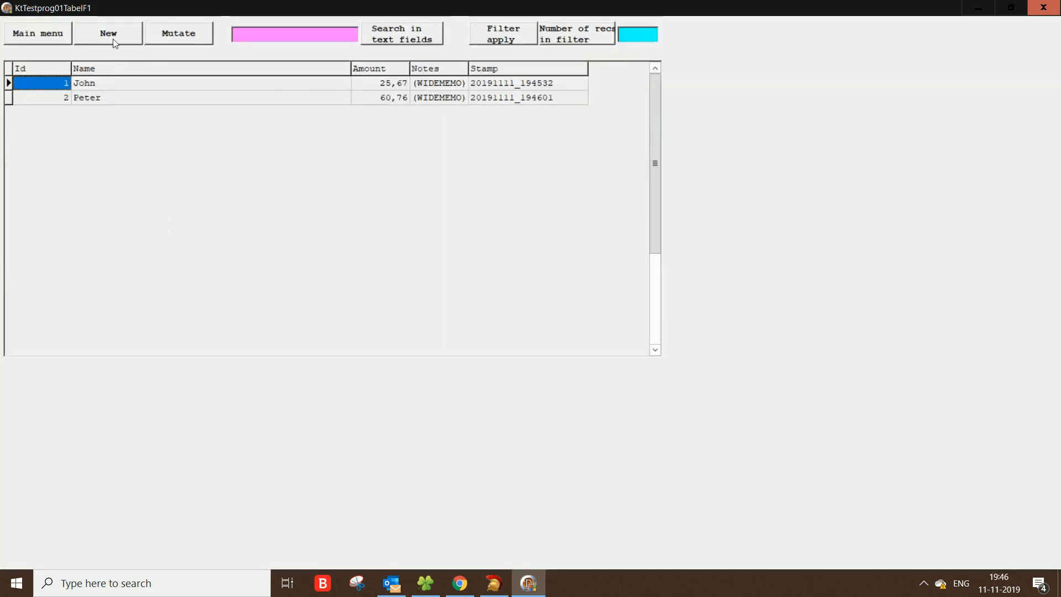
Step: Insert a new record with name Henry and amount 35,98
{"action": "left_click", "coordinate": [110, 38]}
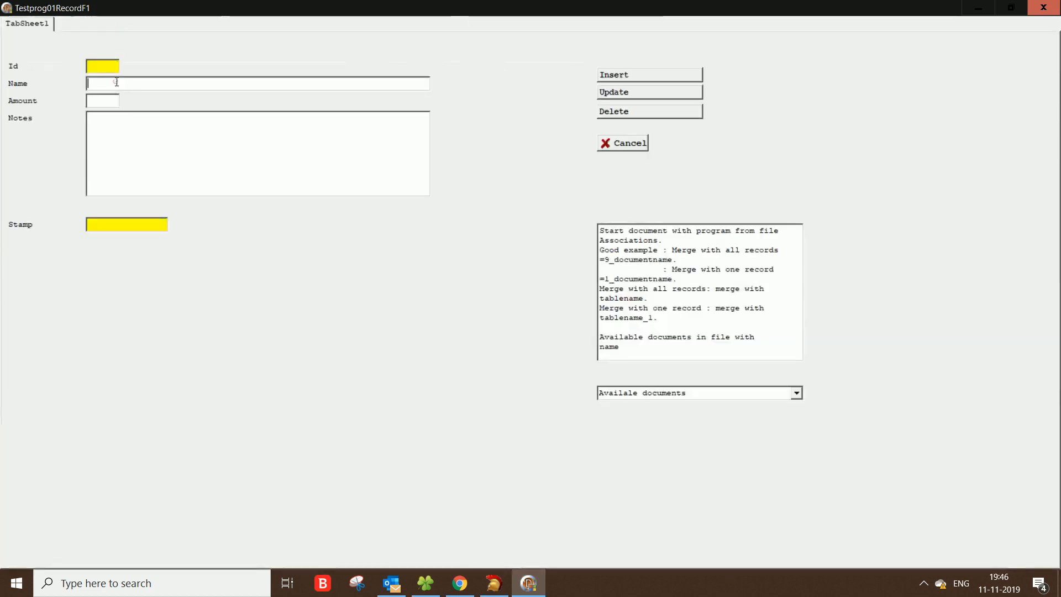
{"action": "type", "text": "Henry"}
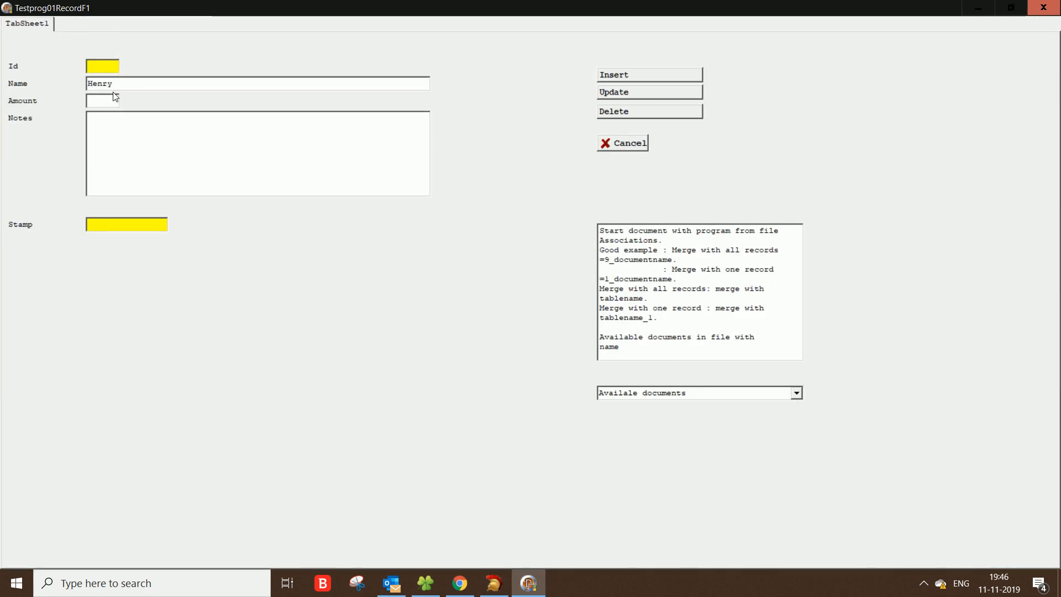
{"action": "left_click", "coordinate": [112, 100]}
{"action": "type", "text": "35,98"}
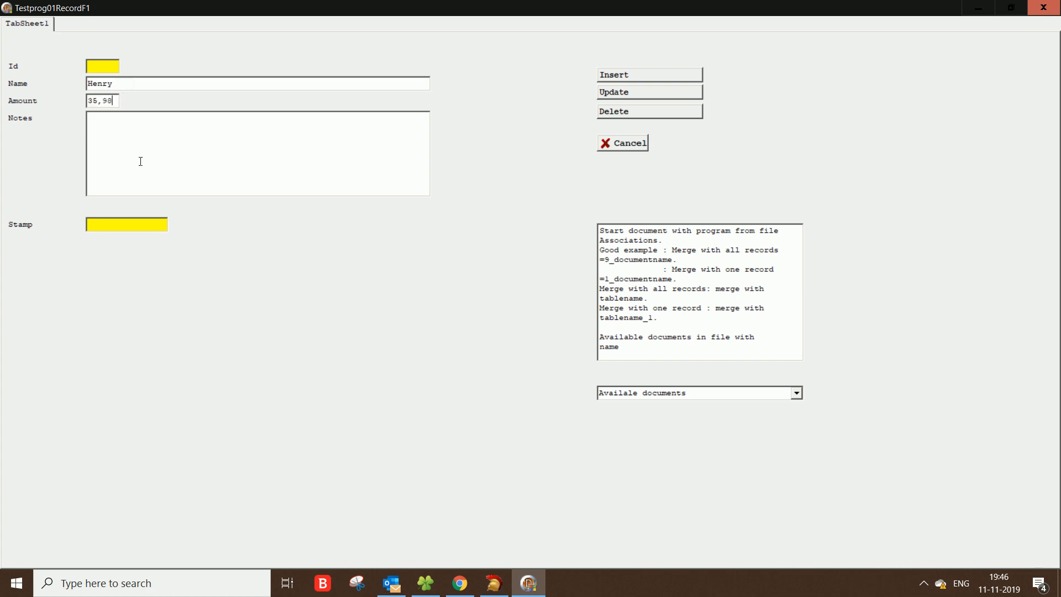
{"action": "left_click", "coordinate": [146, 134]}
{"action": "left_click", "coordinate": [623, 78]}
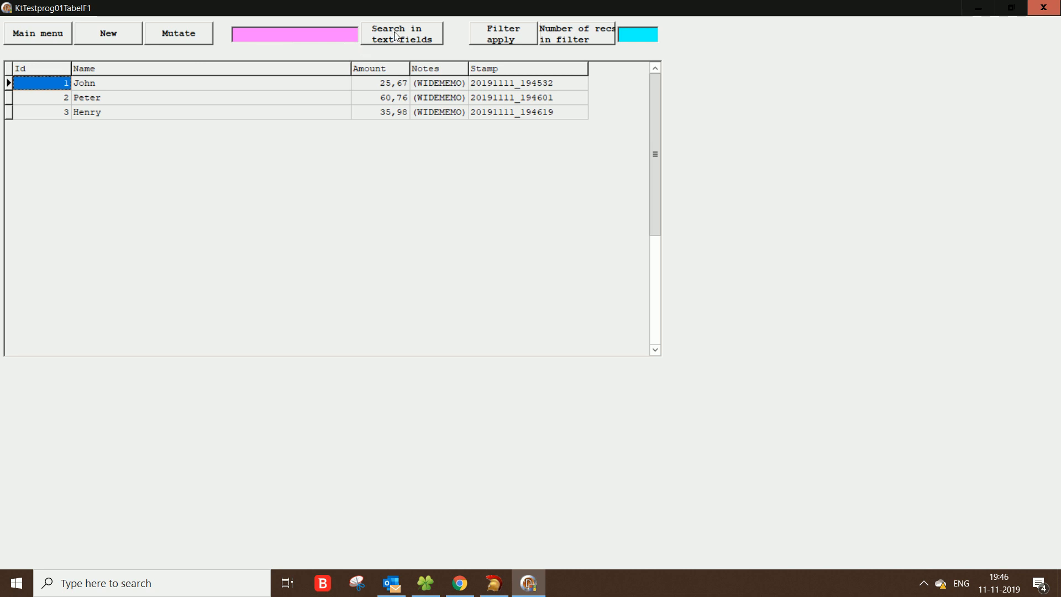
Step: Search the text fields for Hen
{"action": "left_click", "coordinate": [324, 34]}
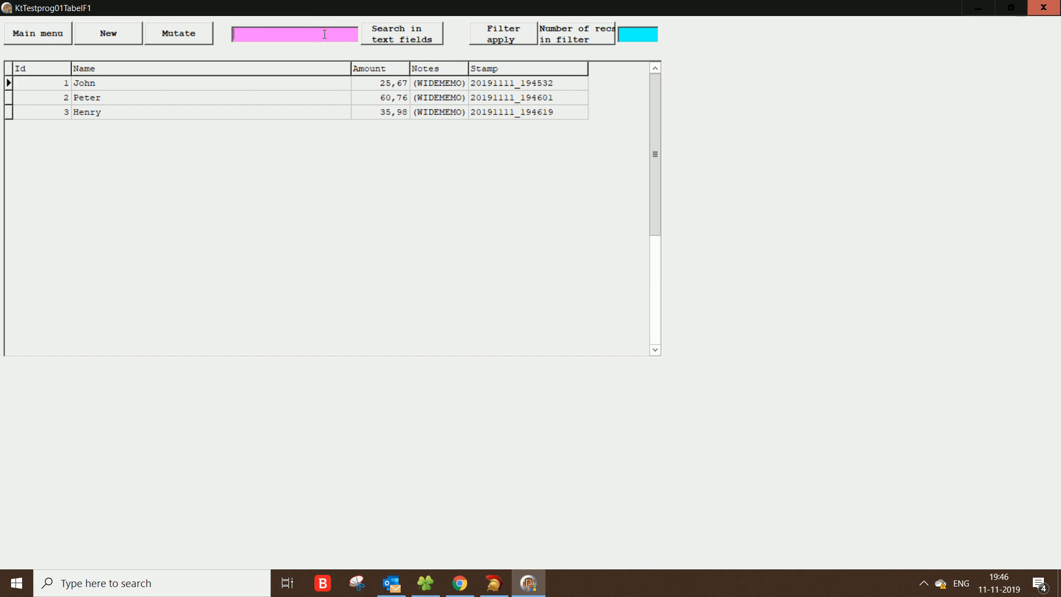
{"action": "type", "text": "H"}
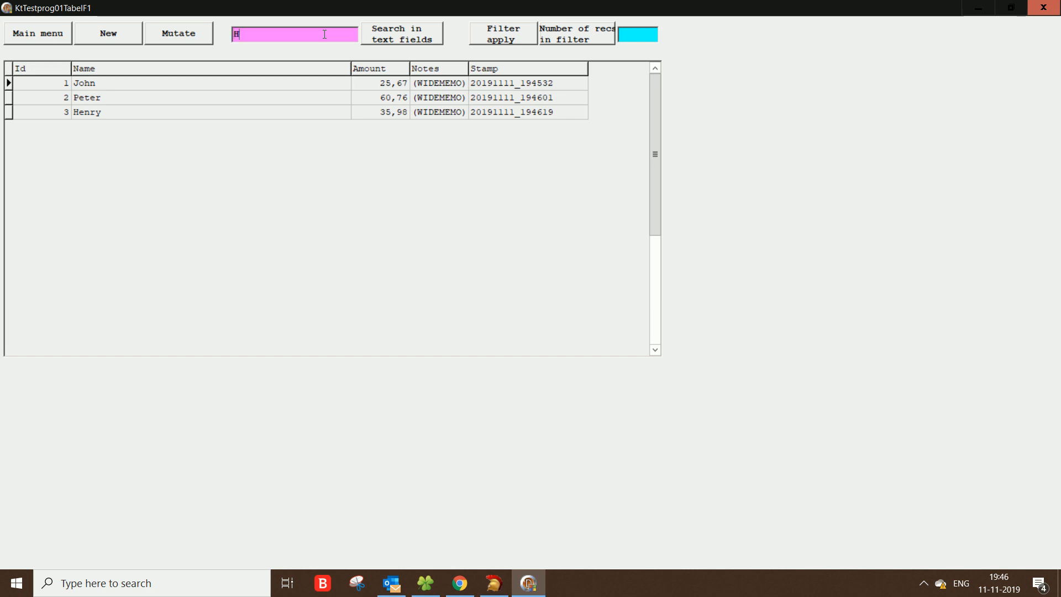
{"action": "type", "text": "en"}
{"action": "left_click", "coordinate": [409, 40]}
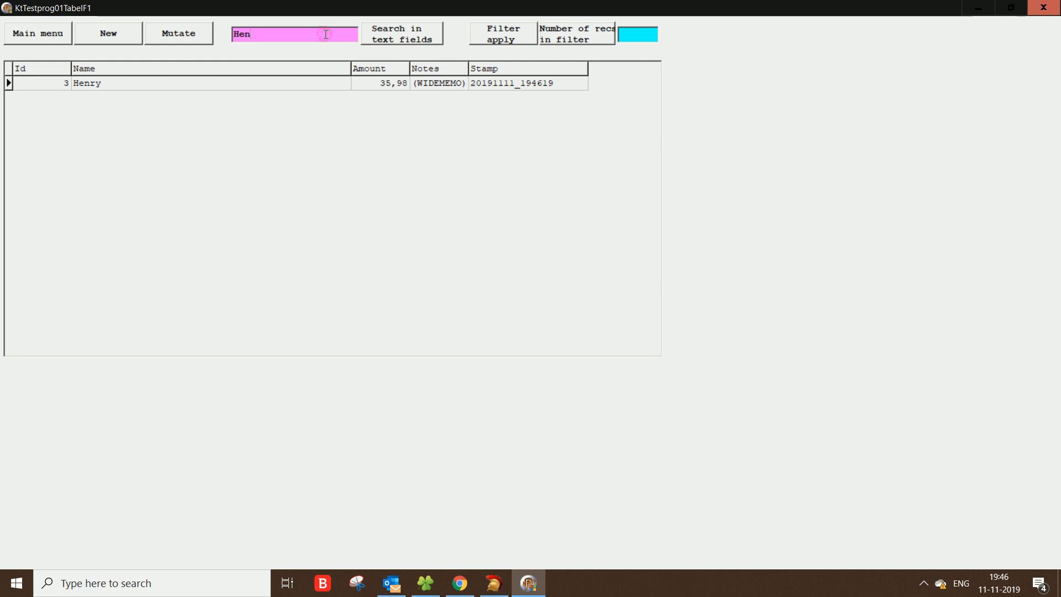
Step: Clear the search text and search again to list all records
{"action": "key", "text": "BackSpace"}
{"action": "key", "text": "BackSpace"}
{"action": "key", "text": "BackSpace"}
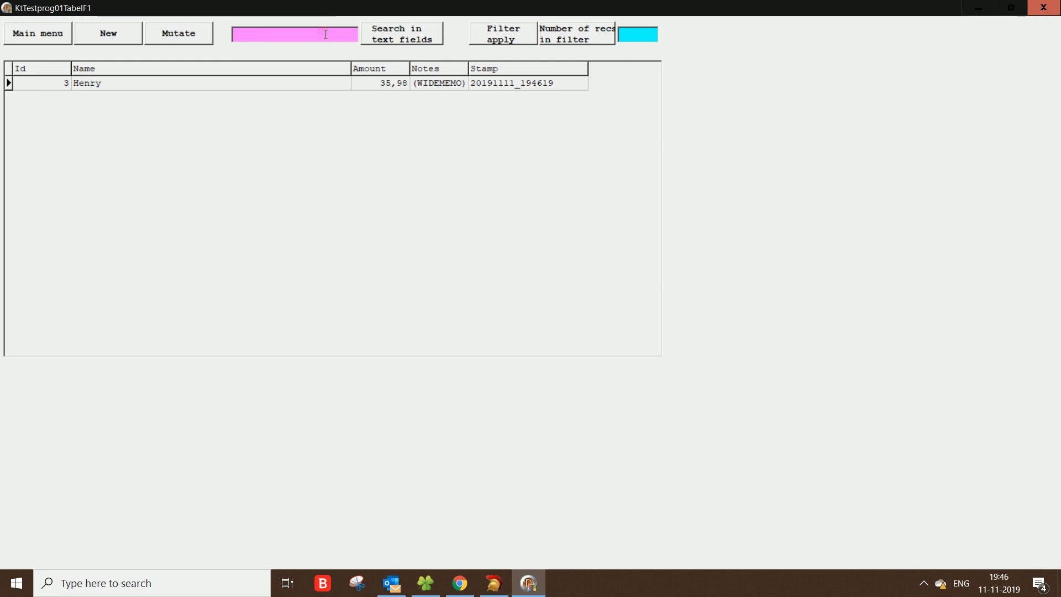
{"action": "left_click", "coordinate": [385, 28]}
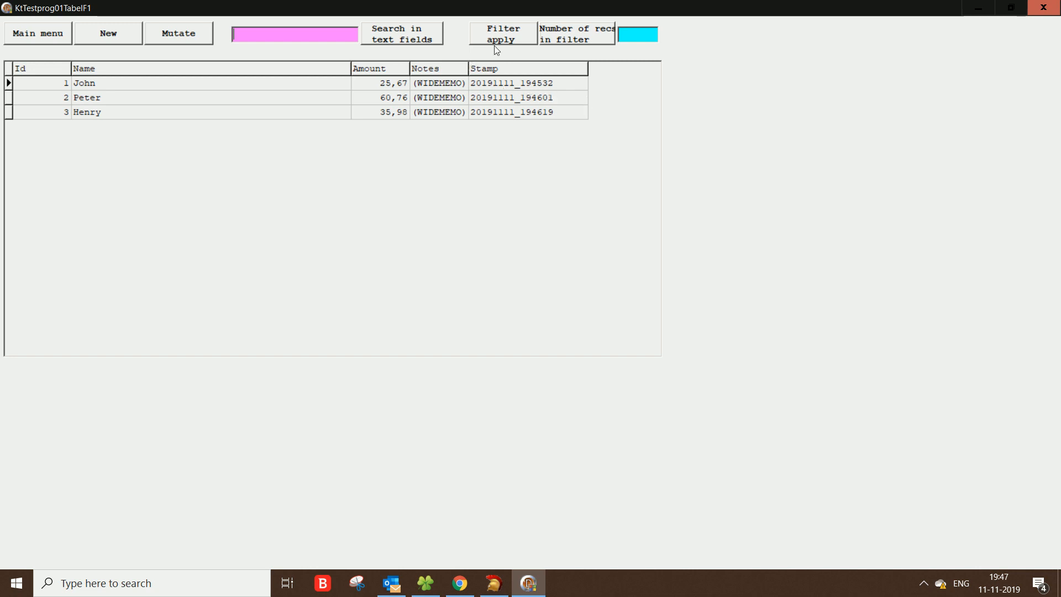
Step: Open the filter form, set Filter01 to Amount Greater than 26, and sort by Name
{"action": "left_click", "coordinate": [502, 32]}
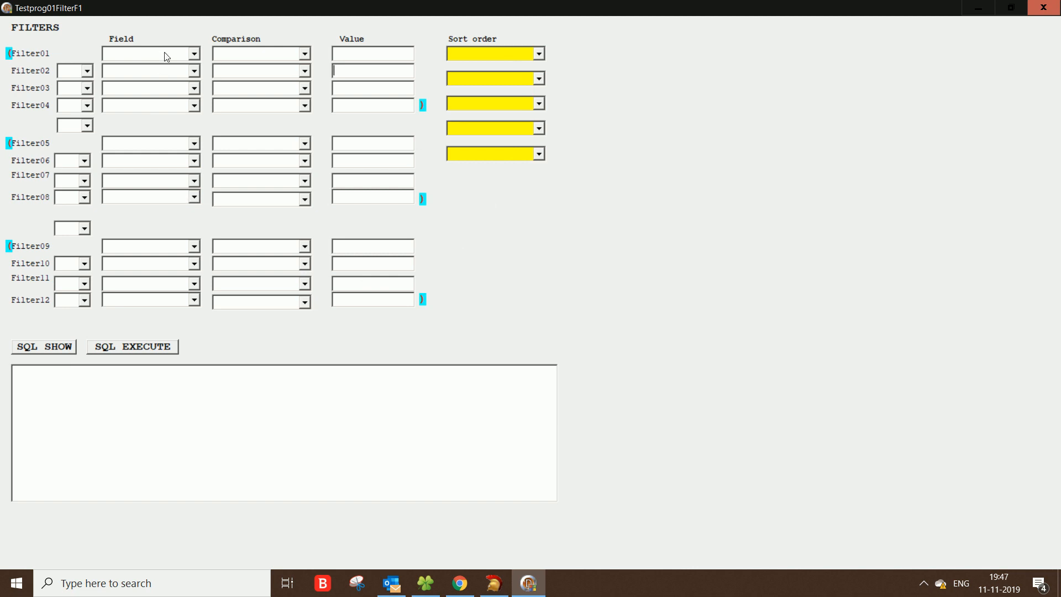
{"action": "left_click", "coordinate": [194, 54]}
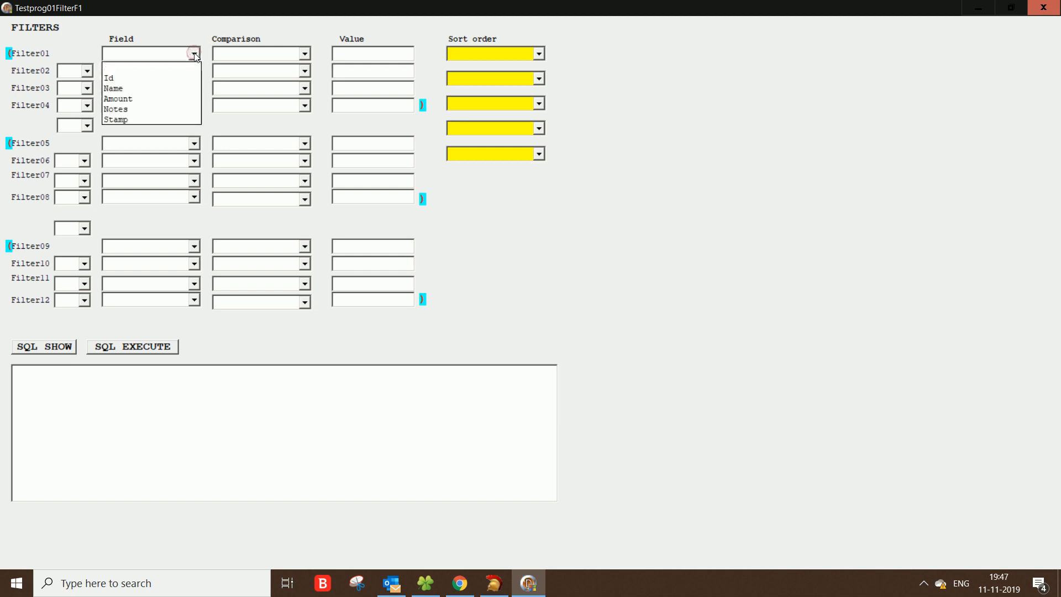
{"action": "left_click", "coordinate": [129, 100]}
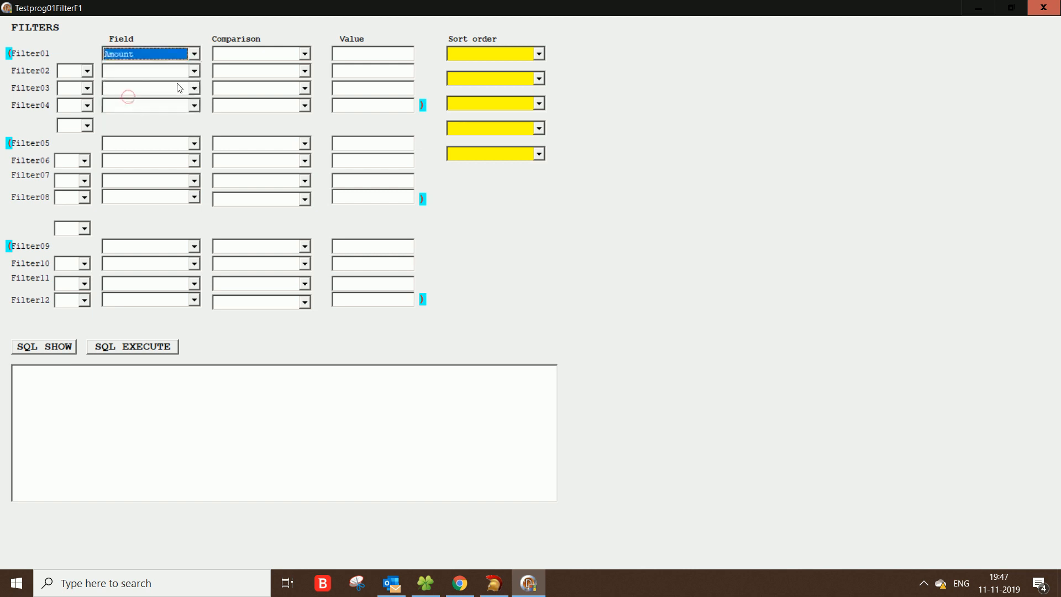
{"action": "left_click", "coordinate": [306, 54]}
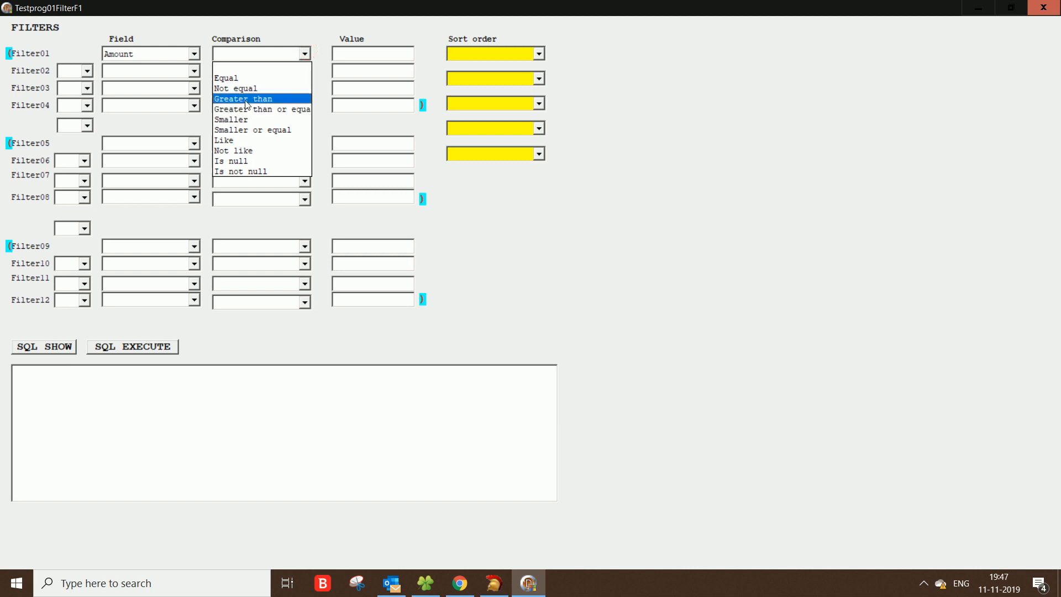
{"action": "left_click", "coordinate": [246, 99]}
{"action": "left_click", "coordinate": [353, 55]}
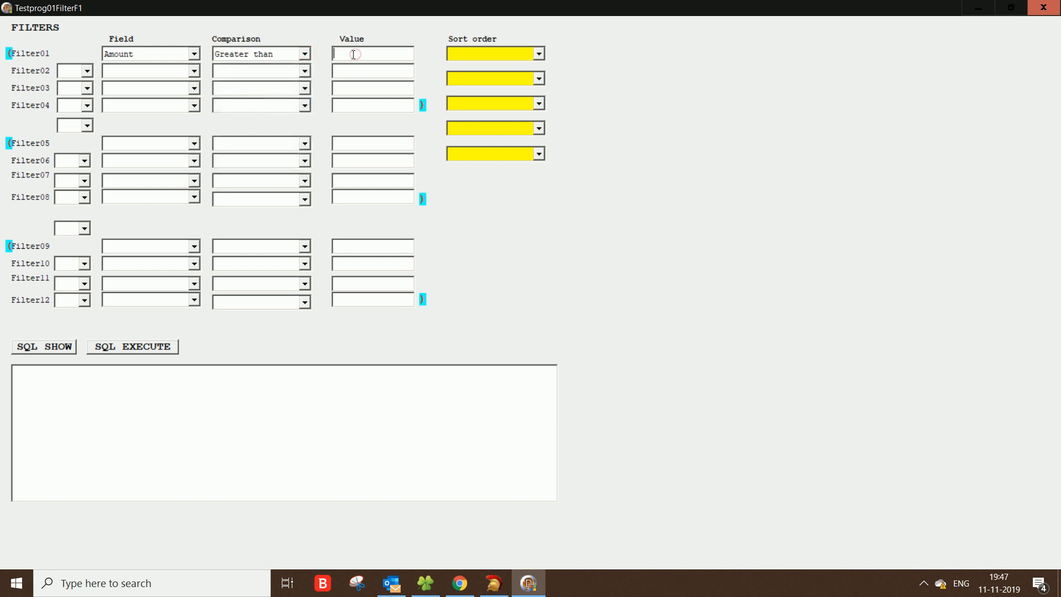
{"action": "type", "text": "26"}
{"action": "left_click", "coordinate": [539, 56]}
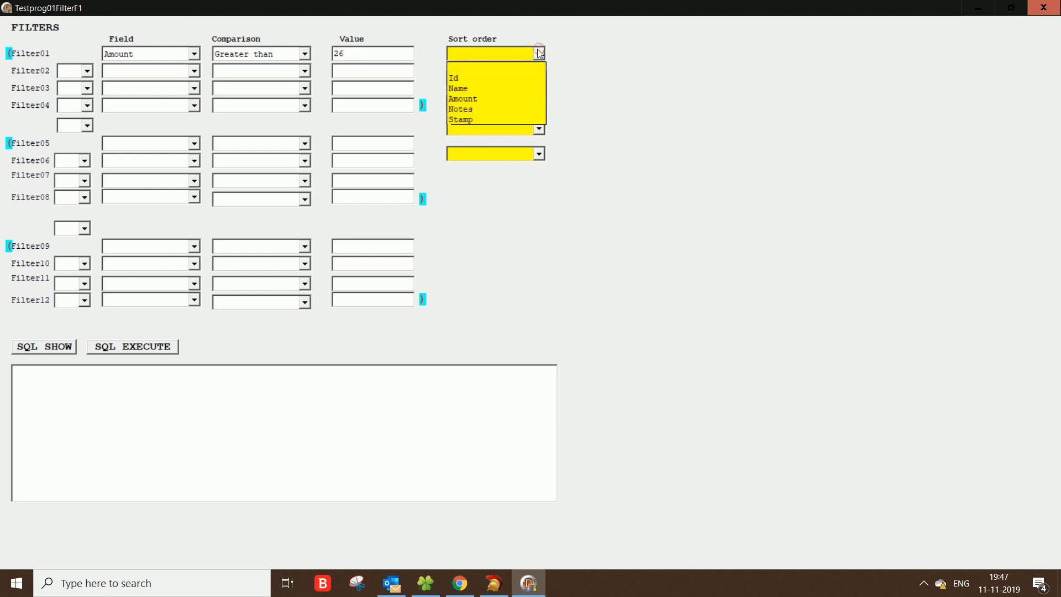
{"action": "left_click", "coordinate": [462, 89]}
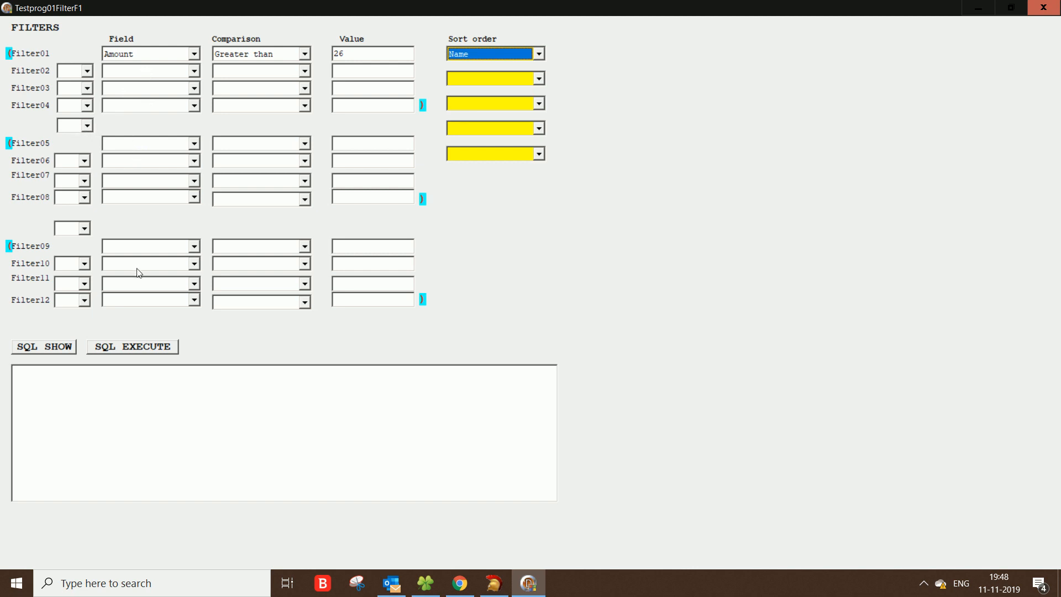
Step: Show the generated SQL and execute the filter
{"action": "left_click", "coordinate": [86, 125]}
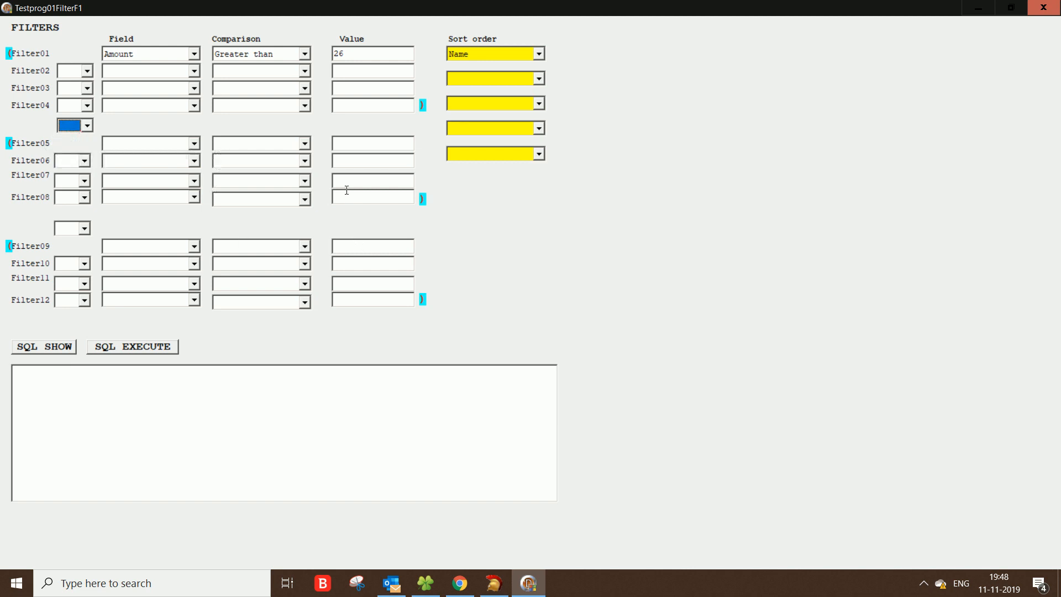
{"action": "left_click", "coordinate": [61, 346]}
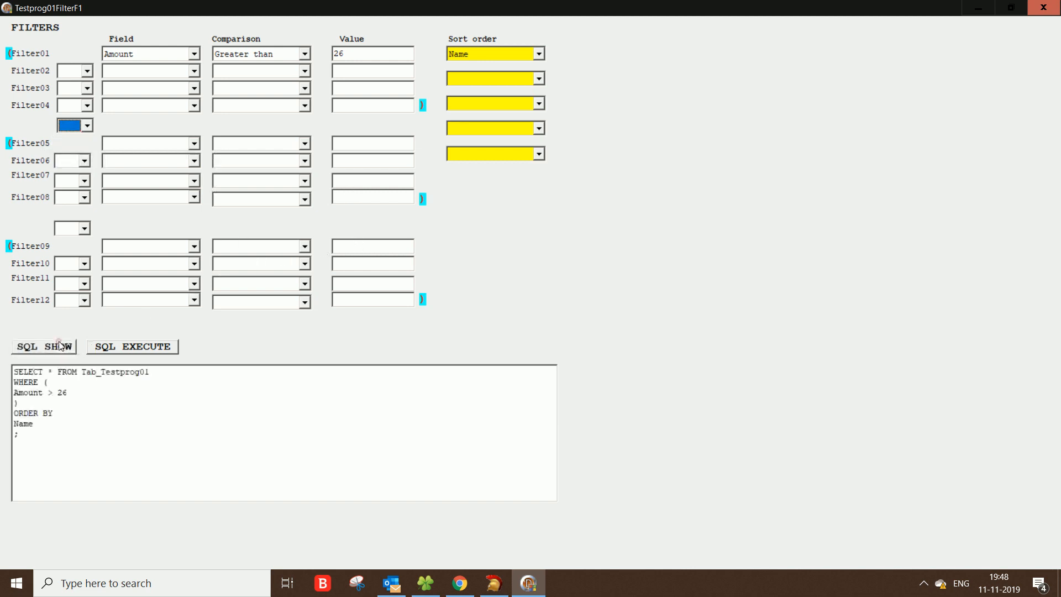
{"action": "left_click", "coordinate": [132, 347]}
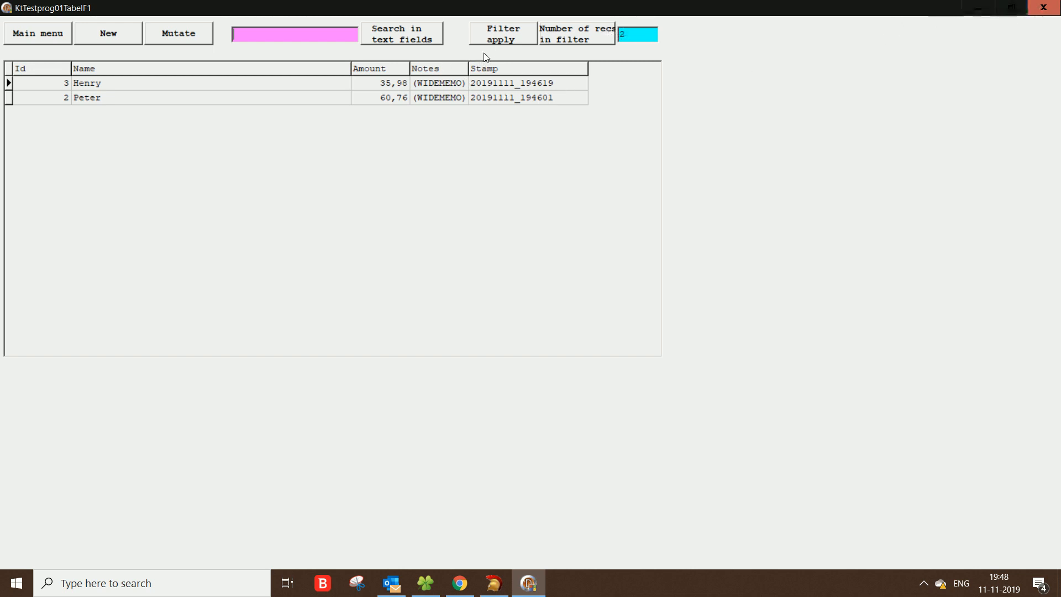
Step: Open the filter form and clear Filter01's field, comparison and value
{"action": "left_click", "coordinate": [502, 33]}
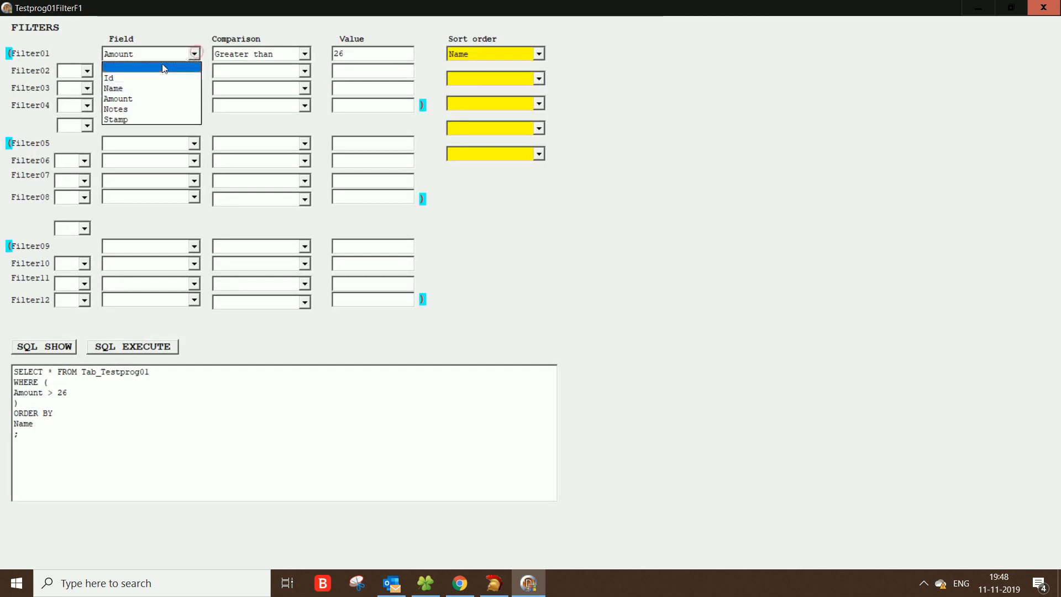
{"action": "left_click", "coordinate": [157, 65]}
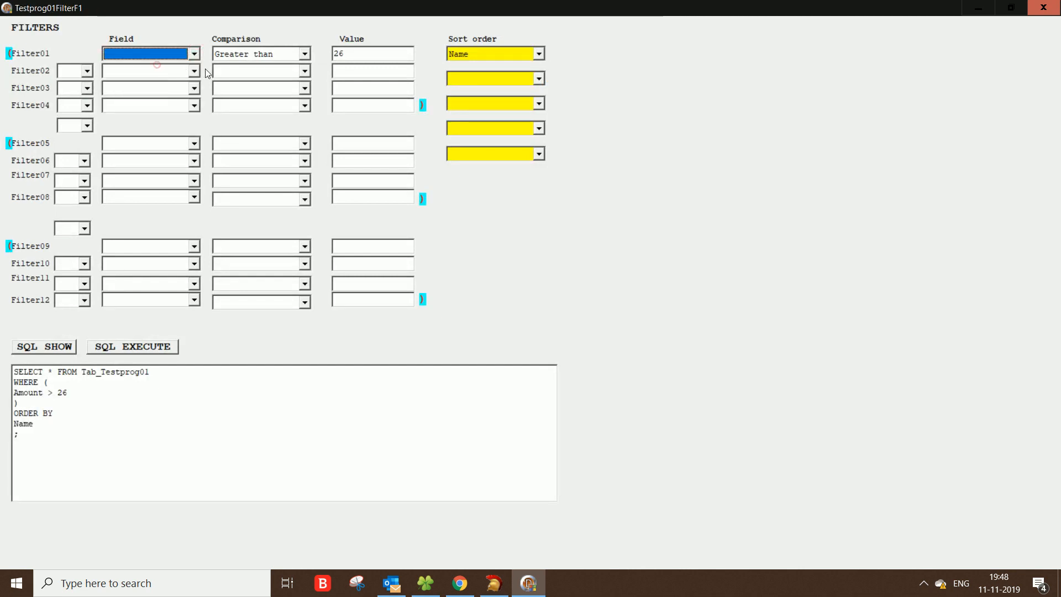
{"action": "left_click", "coordinate": [303, 54]}
{"action": "left_click", "coordinate": [268, 67]}
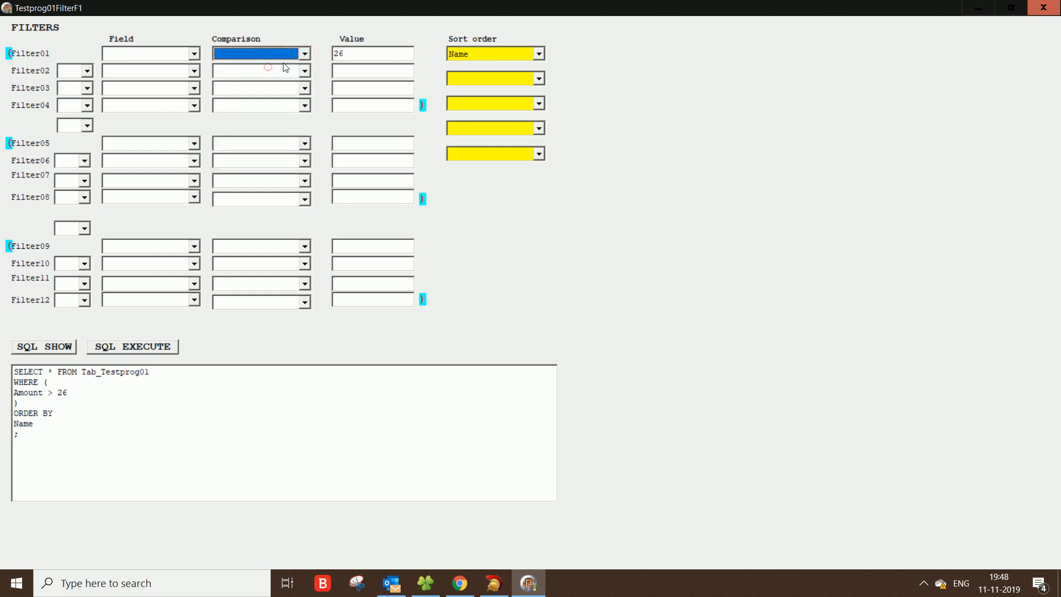
{"action": "left_click", "coordinate": [382, 56]}
{"action": "key", "text": "BackSpace"}
{"action": "key", "text": "BackSpace"}
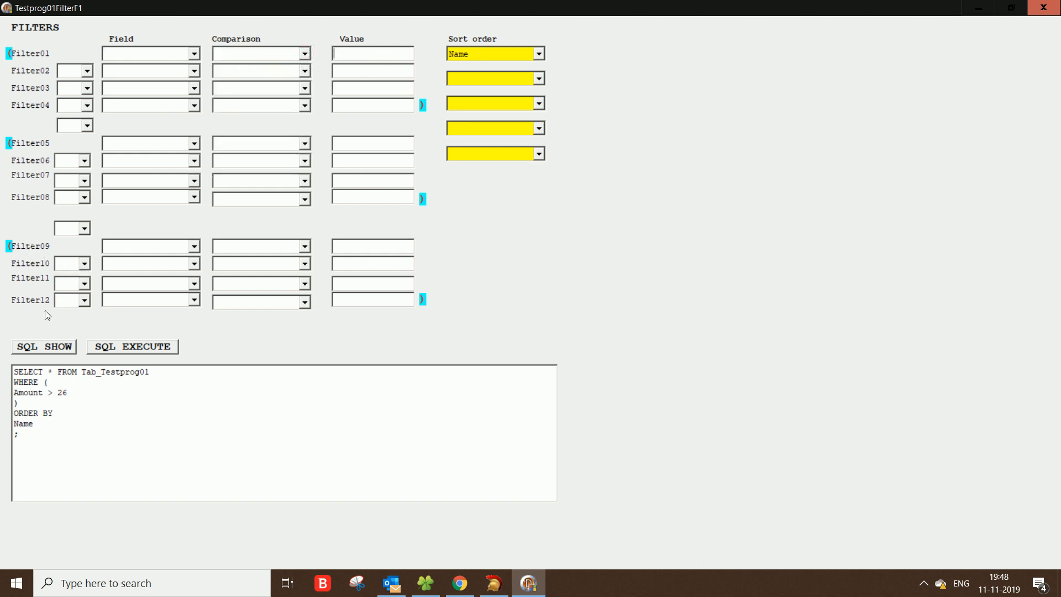
Step: Show the SQL and execute the query without any filter condition
{"action": "left_click", "coordinate": [45, 348]}
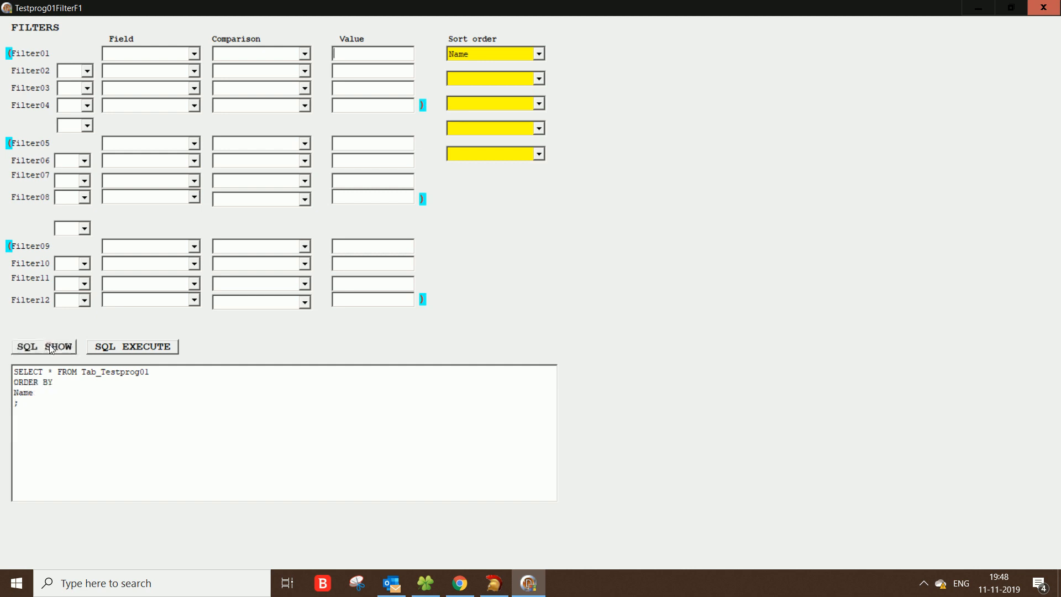
{"action": "left_click", "coordinate": [118, 351]}
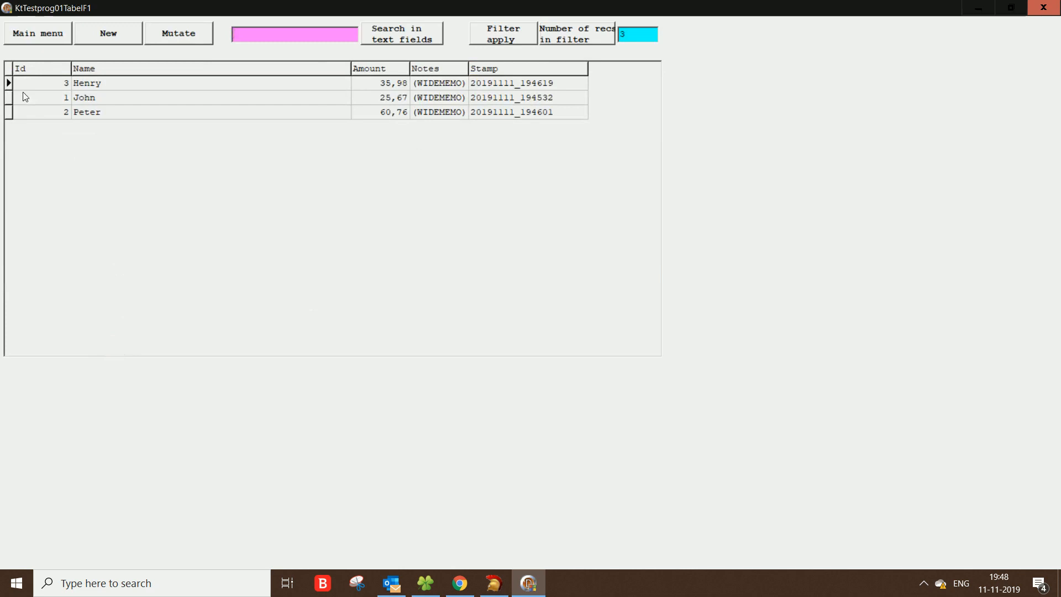
Step: Reopen the filter form, clear the Name sort order, then show and execute the SQL
{"action": "left_click", "coordinate": [491, 29]}
{"action": "left_click", "coordinate": [537, 56]}
{"action": "left_click", "coordinate": [519, 64]}
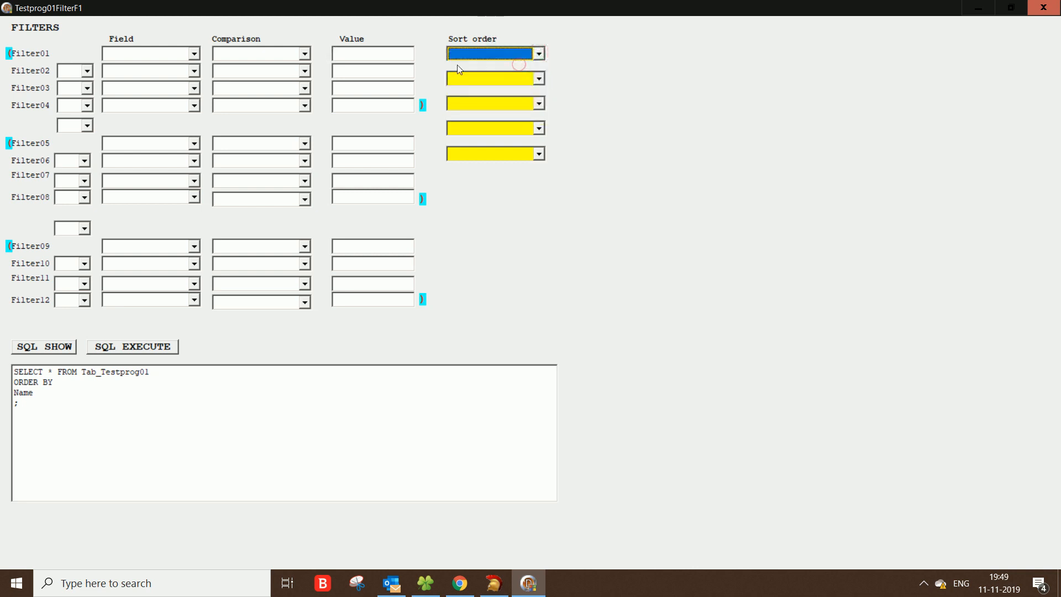
{"action": "left_click", "coordinate": [55, 343]}
{"action": "left_click", "coordinate": [127, 349]}
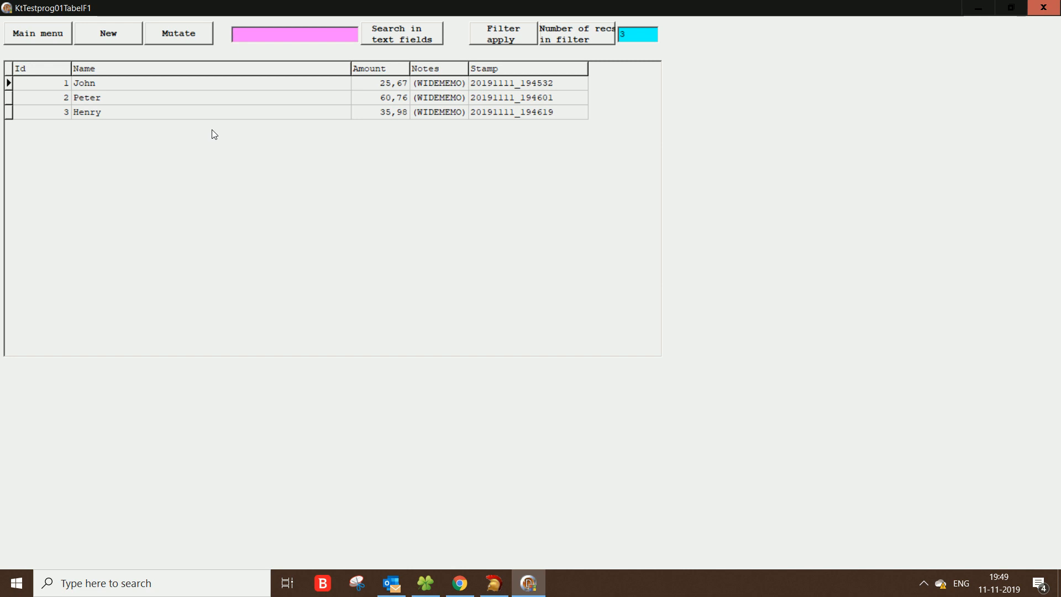
Step: Open Peter's record and select 9_Testdoc-b.docx from the available documents list
{"action": "left_click", "coordinate": [153, 99]}
{"action": "double_click", "coordinate": [86, 98]}
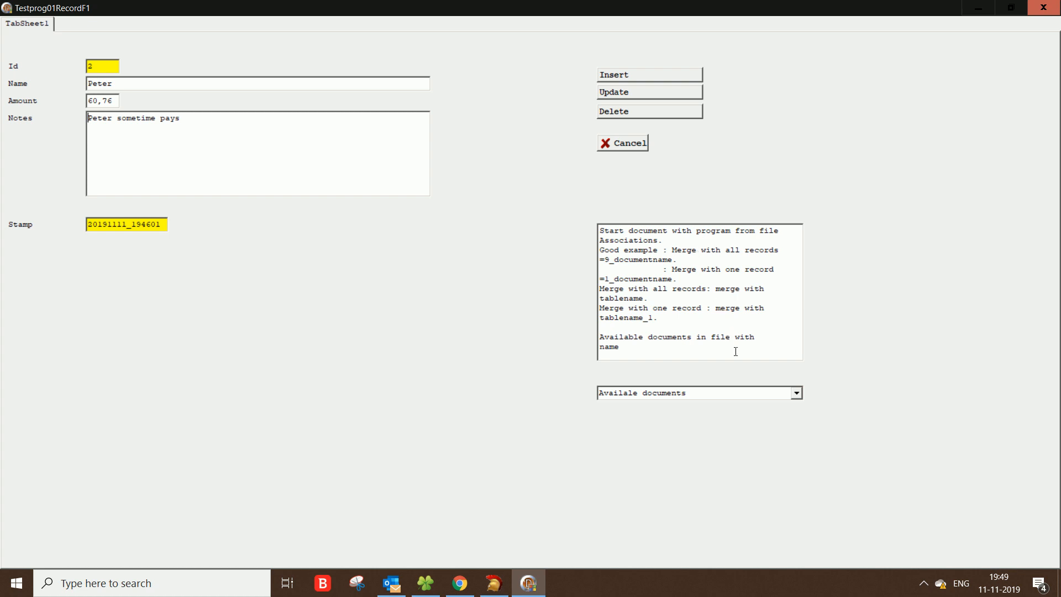
{"action": "left_click", "coordinate": [797, 393]}
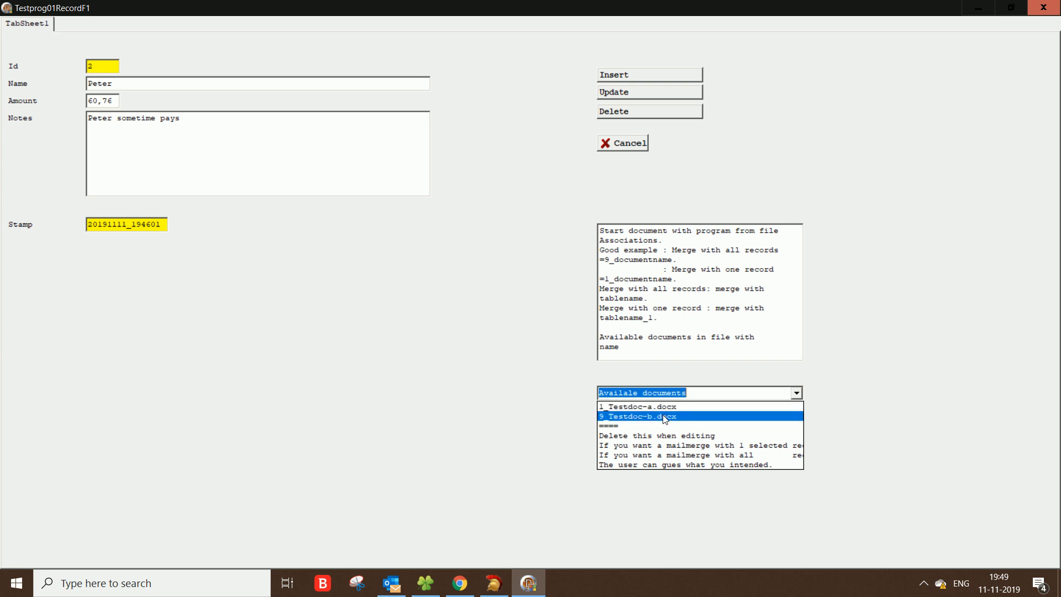
{"action": "left_click", "coordinate": [665, 418]}
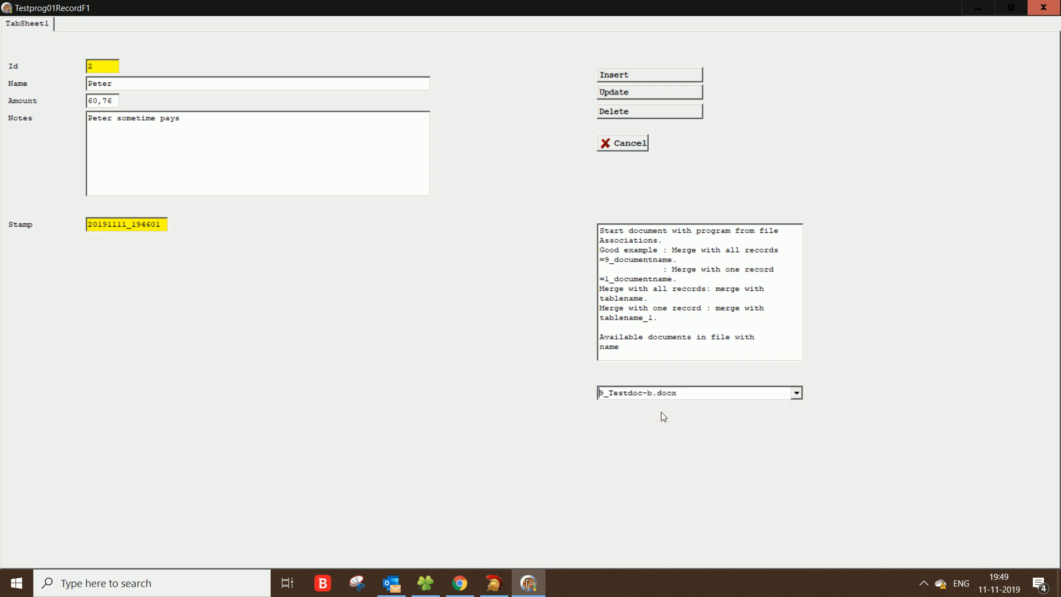